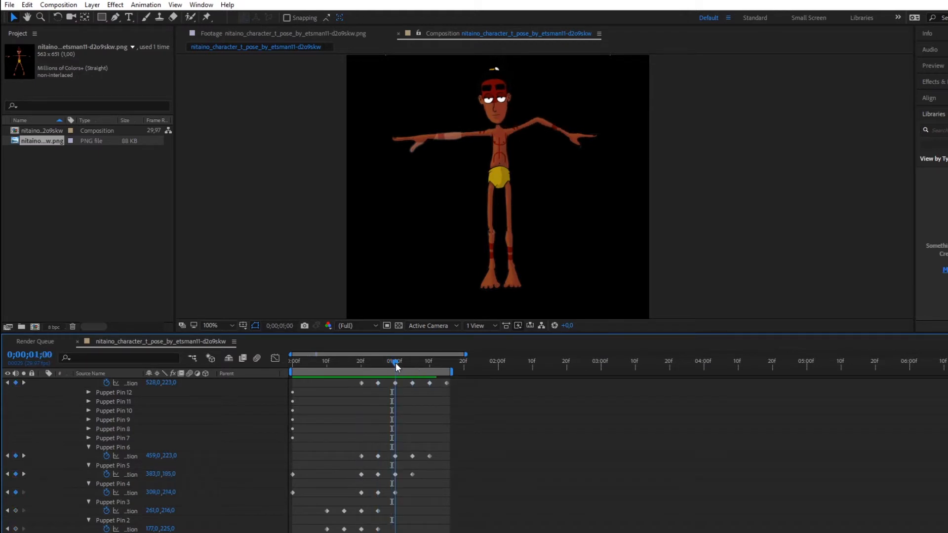
key("Home")
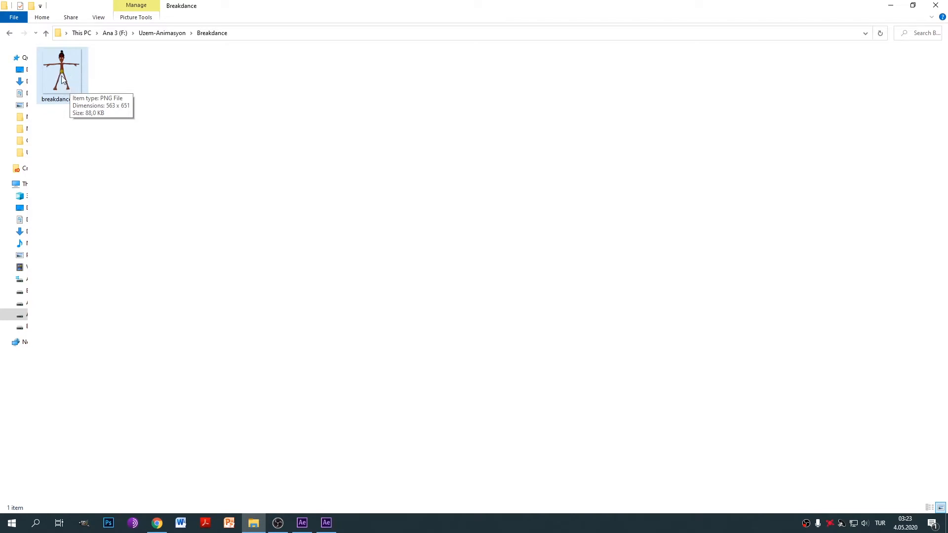
Import breakdance.png into the After Effects project and create a composition from it
left_click_drag(64, 72, 85, 209)
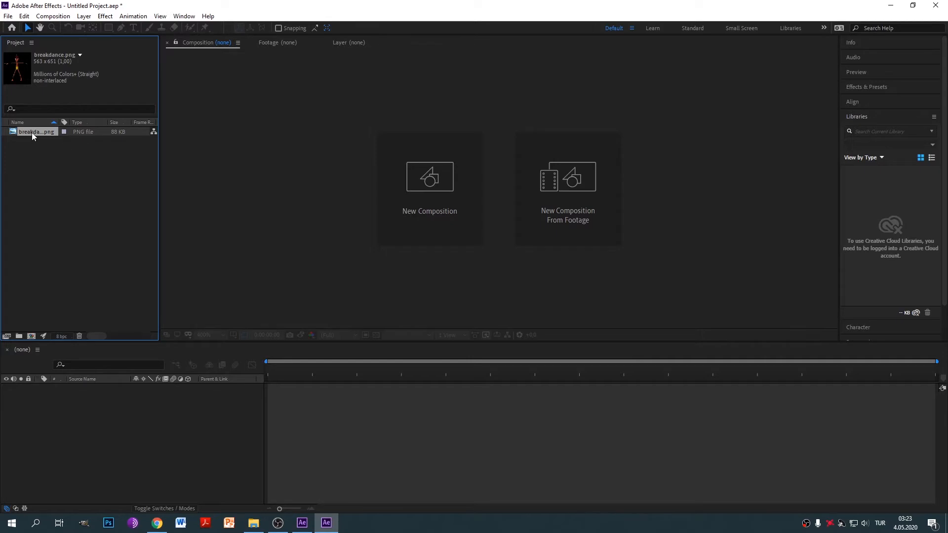
left_click_drag(32, 131, 123, 434)
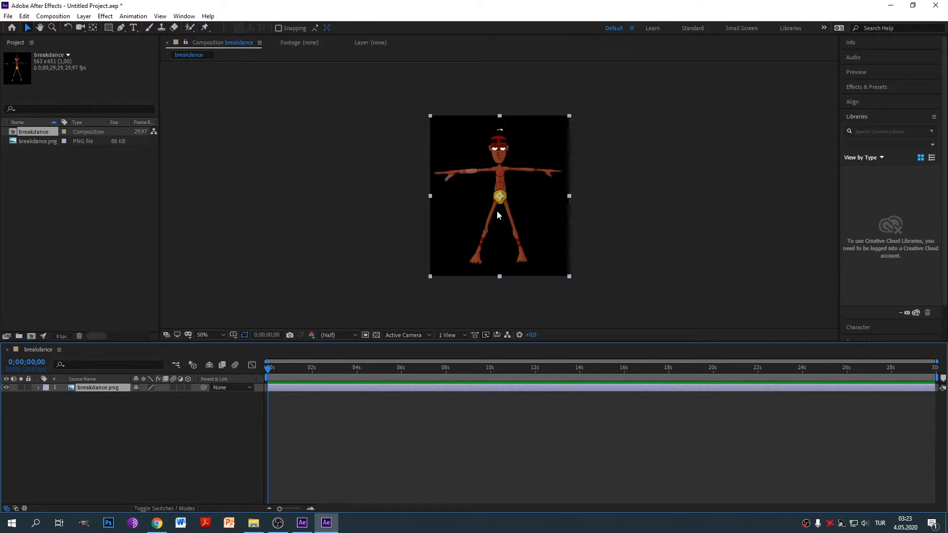
Place Puppet Advanced pins on the wrist, elbow and shoulder of the character's arm on the image's left side
left_click(205, 28)
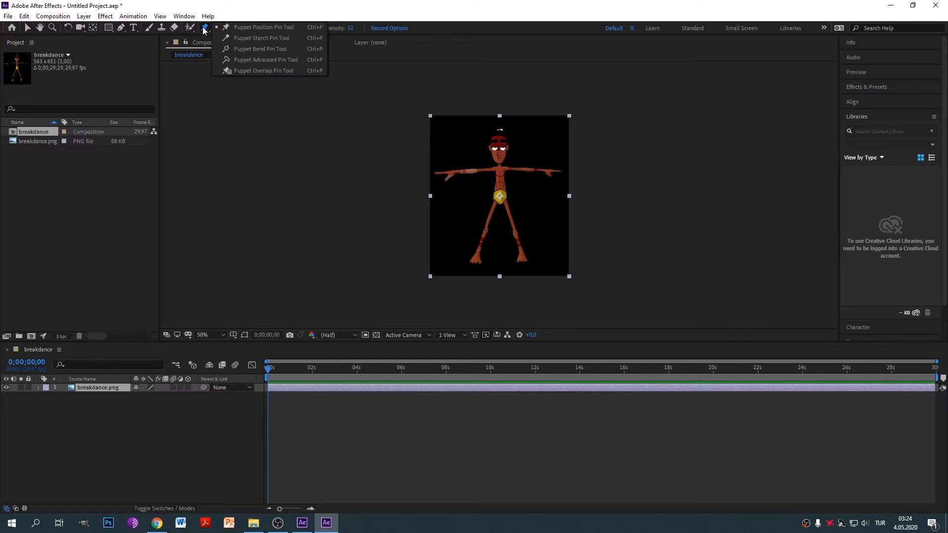
left_click(292, 60)
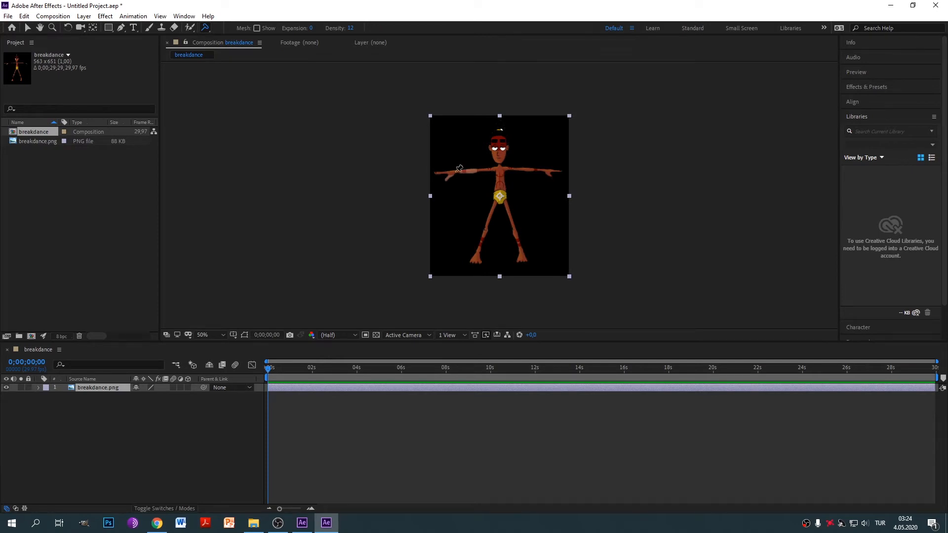
left_click(456, 170)
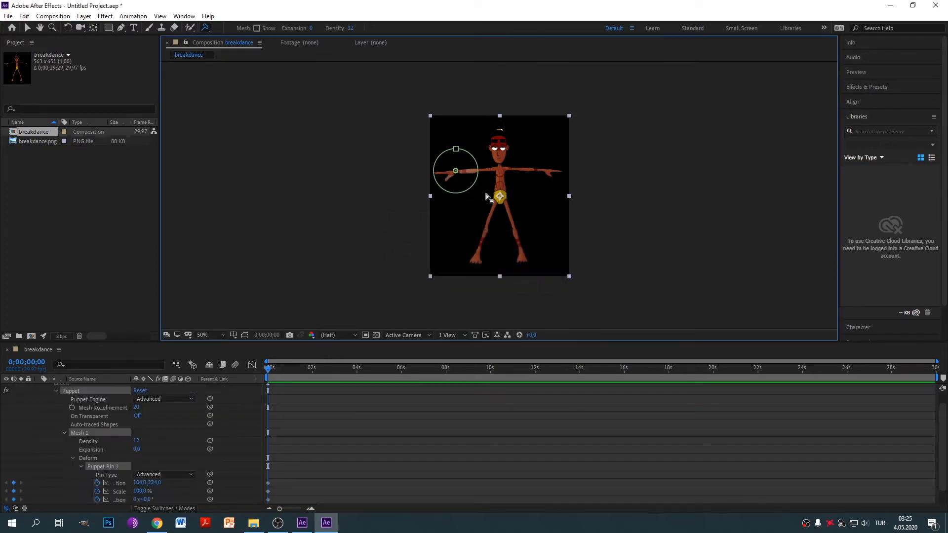
scroll(502, 194, "up", 2)
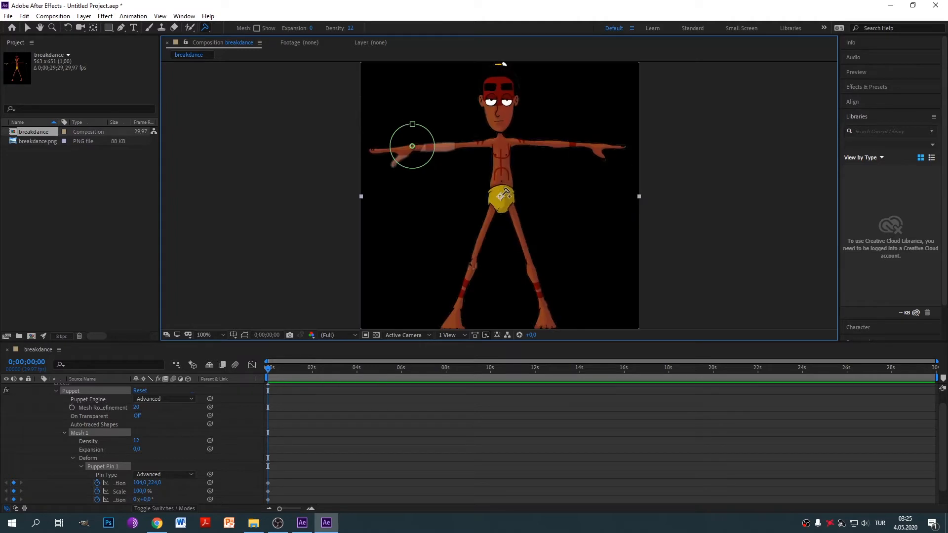
scroll(501, 194, "down", 1)
scroll(451, 141, "up", 1)
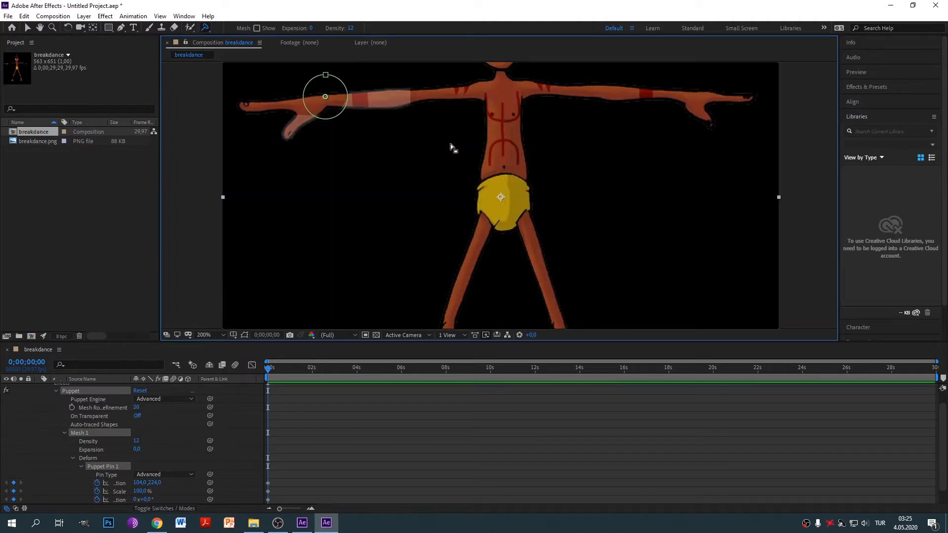
left_click(392, 95)
left_click(479, 88)
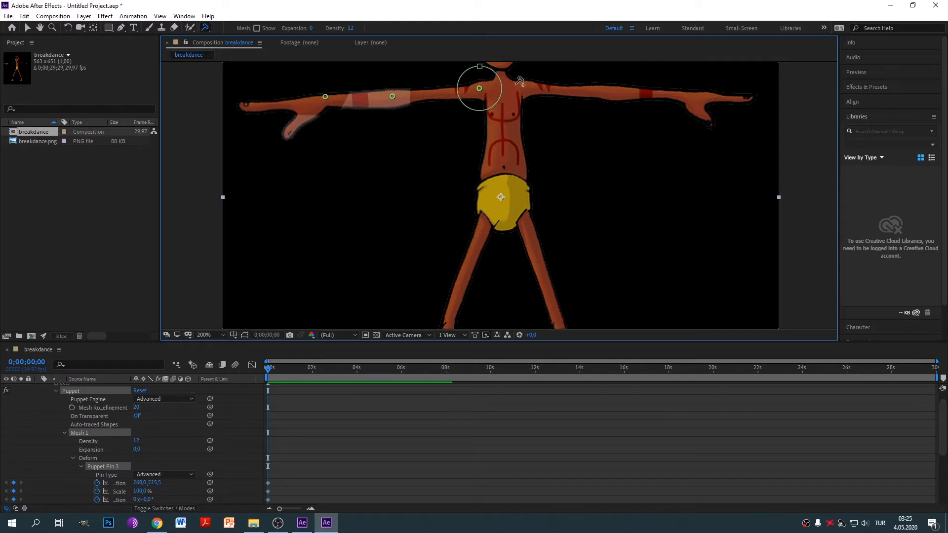
Add advanced pins at the other arm's shoulder, elbow, wrist, hand and fingertips, plus one at the fingertips of the first arm
left_click(528, 86)
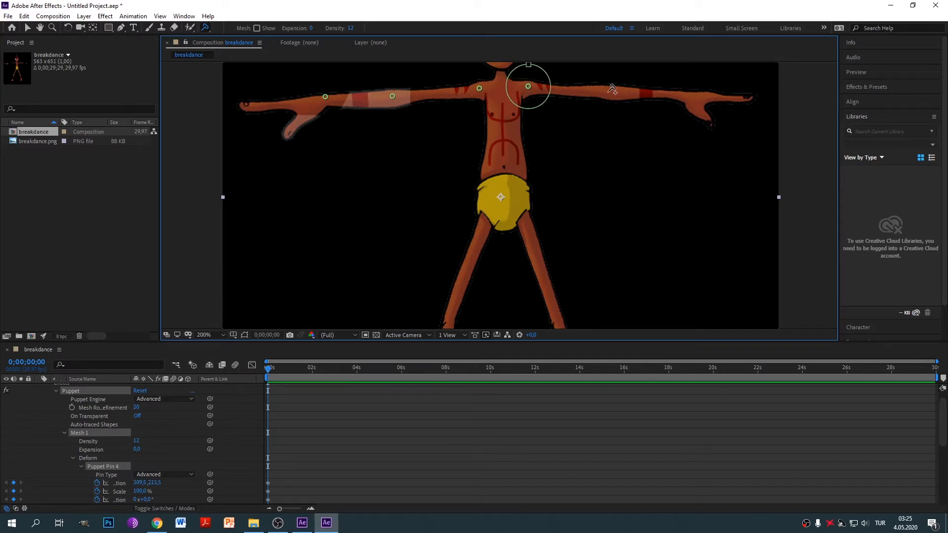
left_click(616, 92)
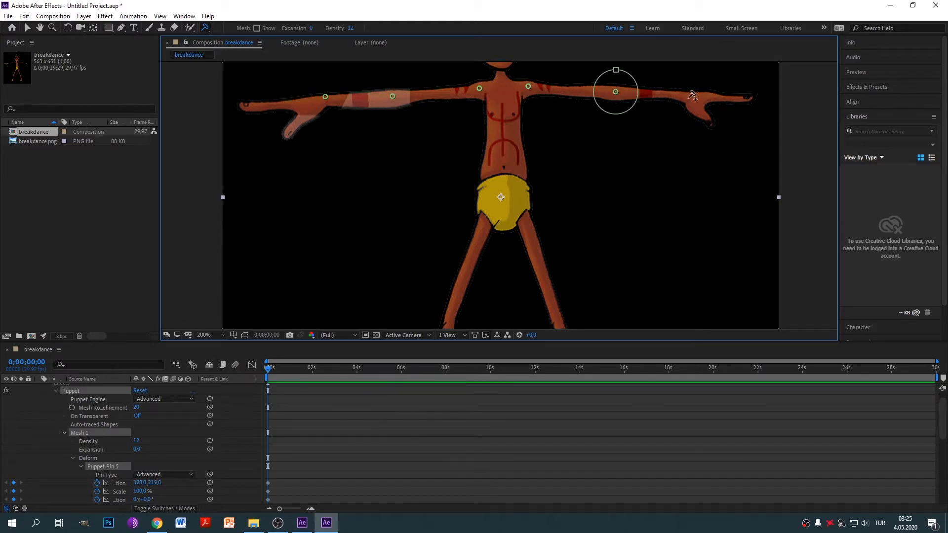
left_click(688, 94)
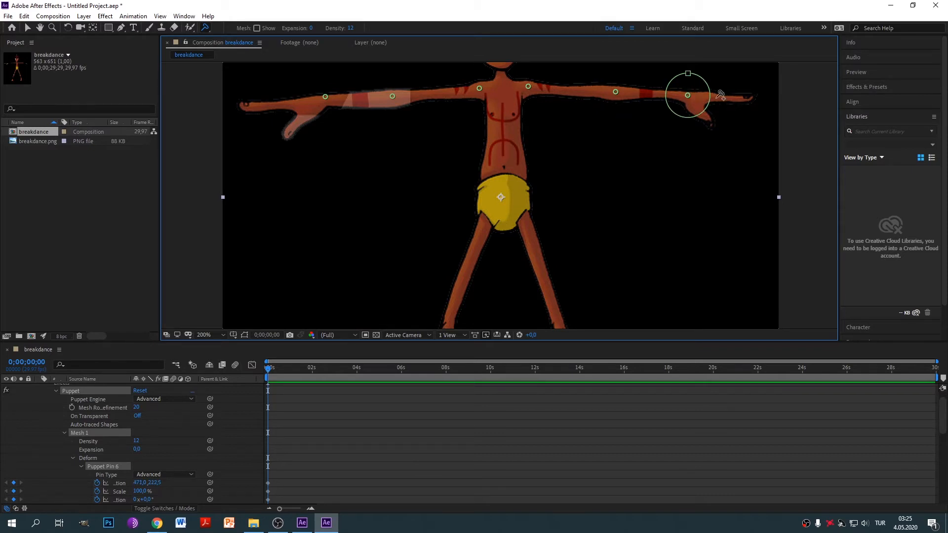
left_click(752, 98)
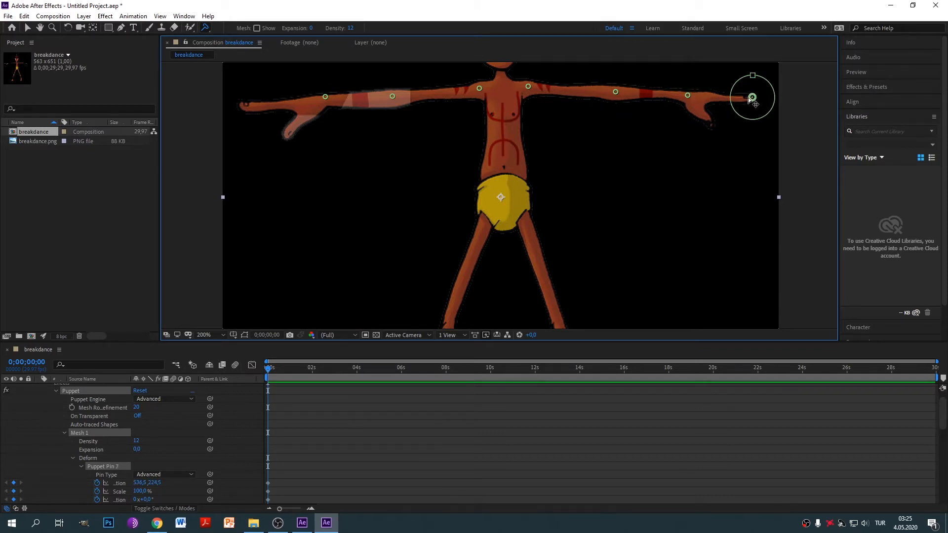
left_click(712, 95)
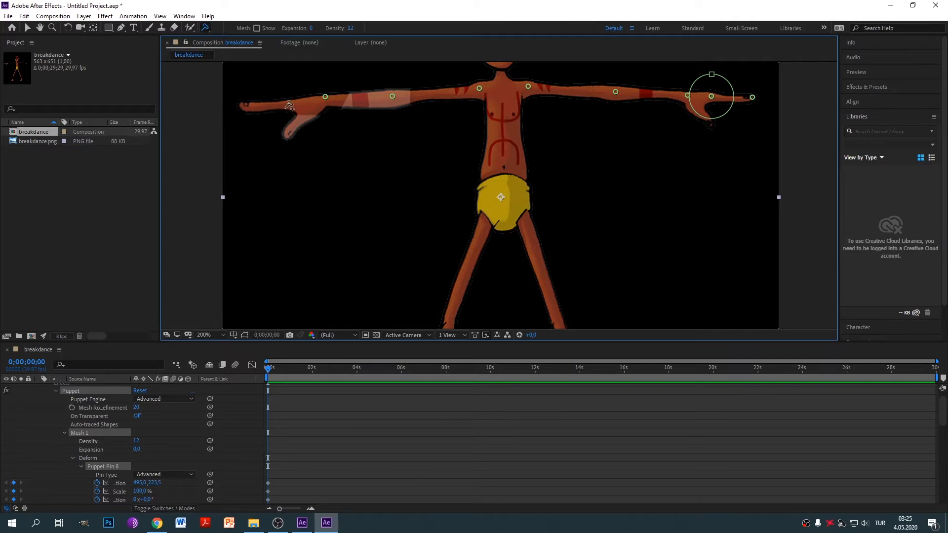
left_click(244, 105)
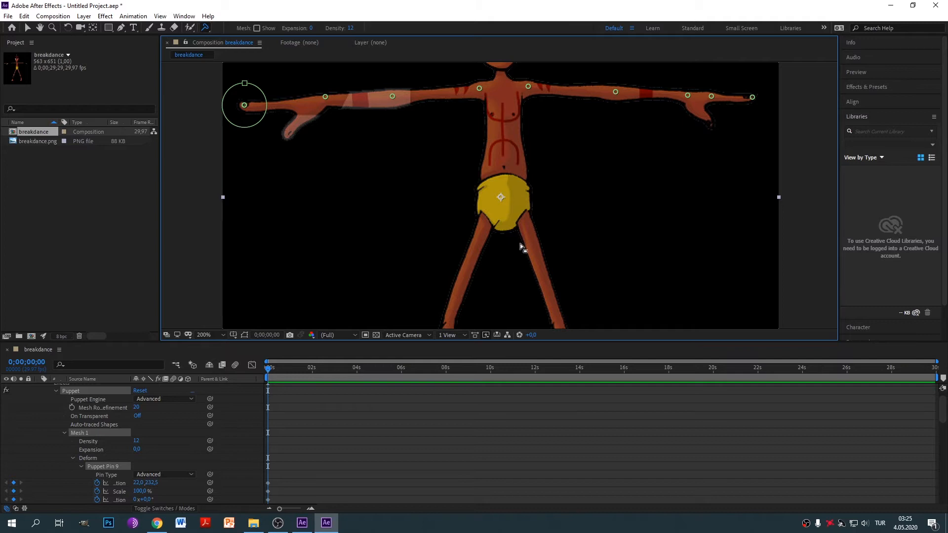
Add advanced pins at the hips, knees, ankles and toes of both legs
left_click(525, 217)
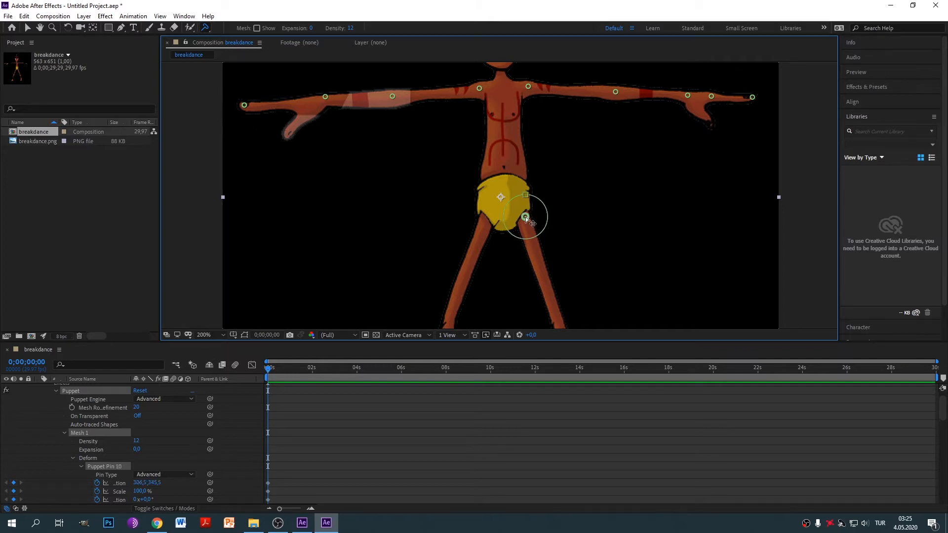
left_click(485, 219)
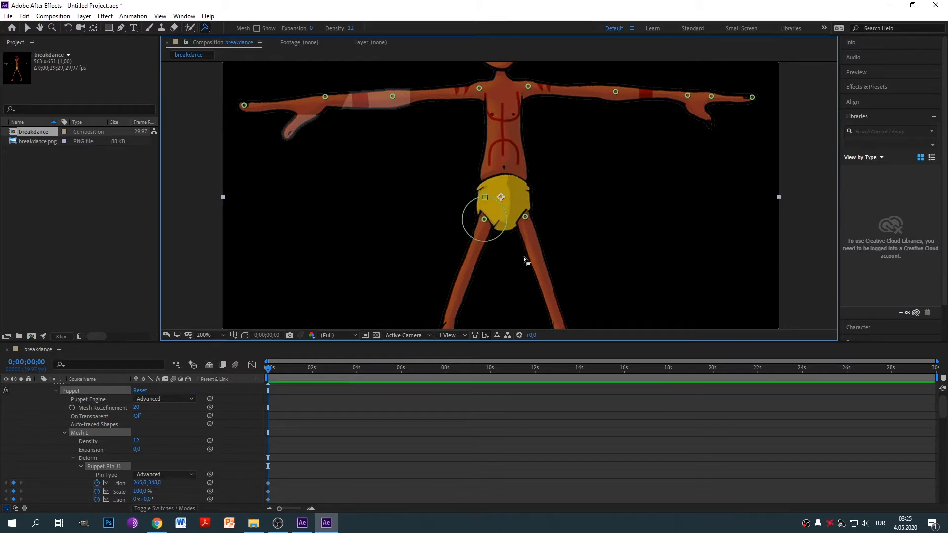
left_click_drag(574, 272, 561, 157)
left_click(434, 214)
left_click(547, 211)
left_click_drag(598, 232, 595, 167)
left_click(401, 234)
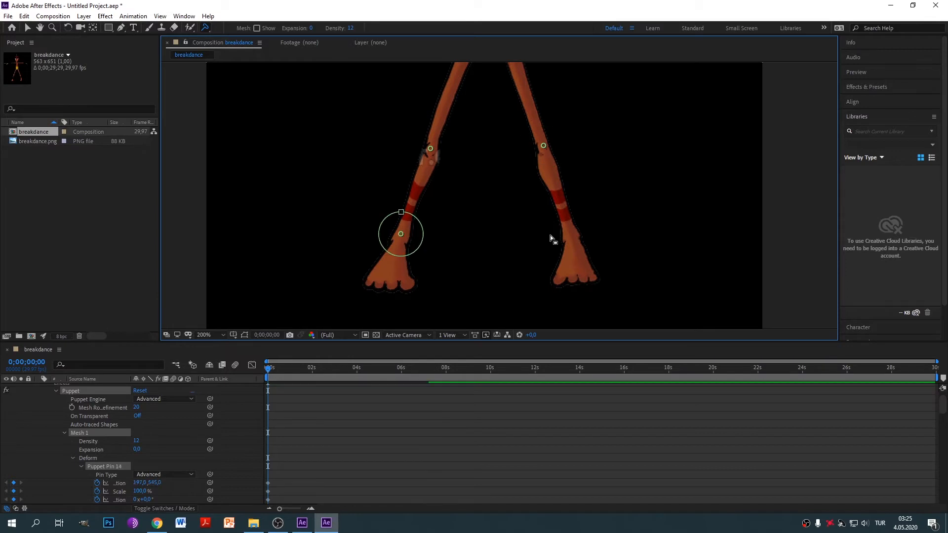
left_click(570, 234)
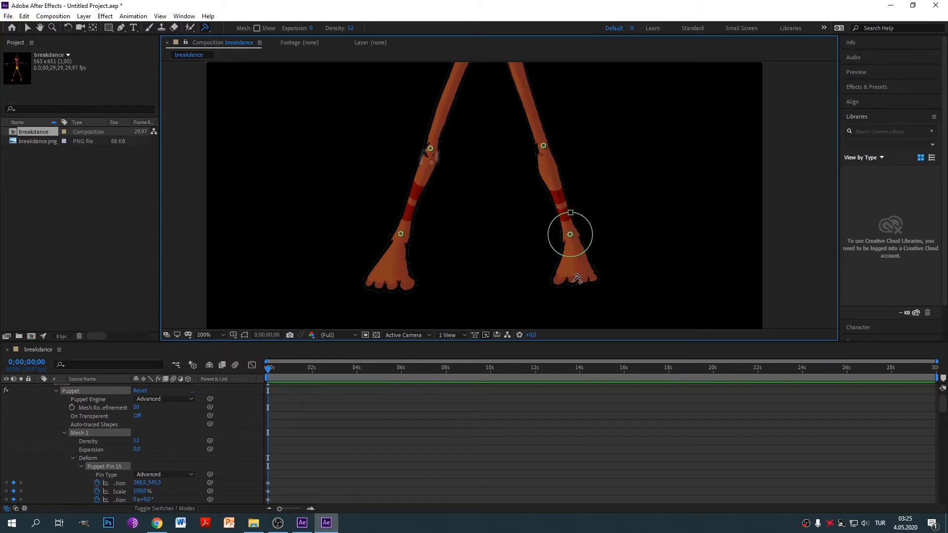
left_click(573, 278)
left_click(391, 284)
Add advanced pins along the character's midline on the belly, the neck and the top of the hair bun
left_click_drag(587, 144, 593, 276)
left_click_drag(548, 146, 550, 243)
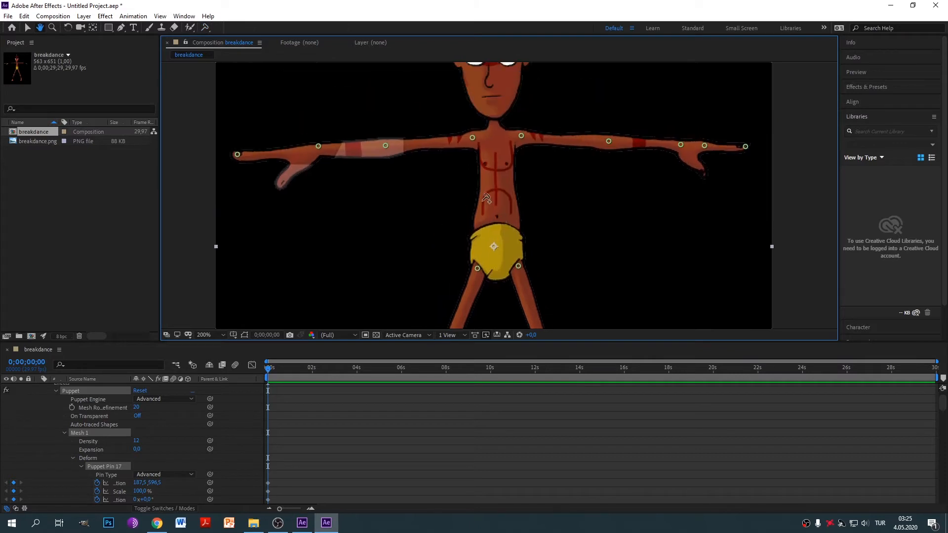
left_click(497, 190)
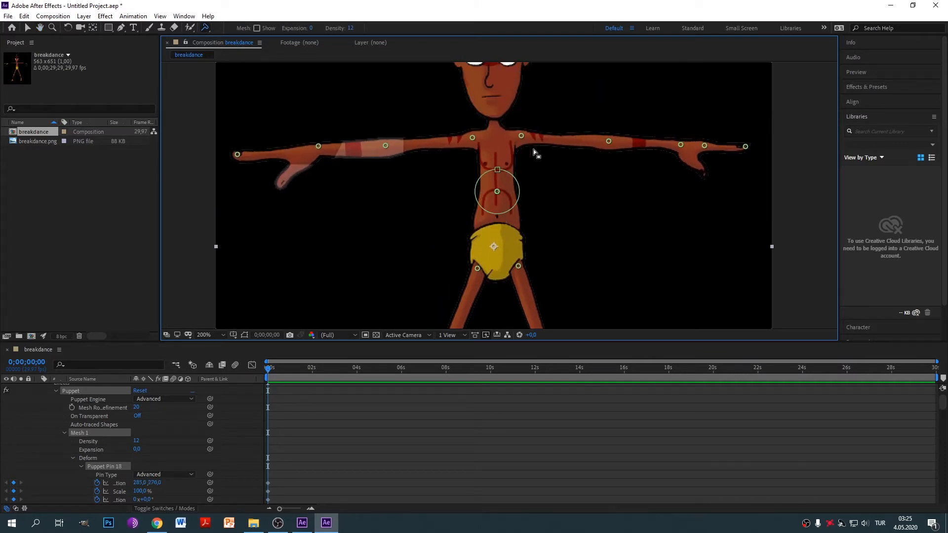
left_click_drag(536, 154, 542, 195)
left_click(499, 162)
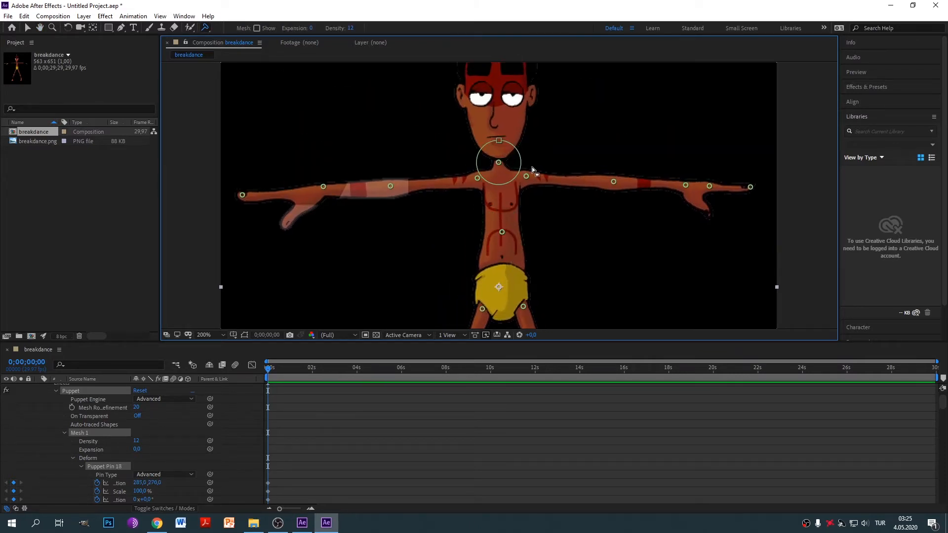
left_click_drag(570, 110, 570, 181)
left_click_drag(564, 98, 571, 147)
left_click(507, 109)
Place Puppet Starch pins on the hand, forearm and upper arm of the image-left arm
left_click_drag(617, 254, 636, 149)
left_click_drag(650, 259, 638, 228)
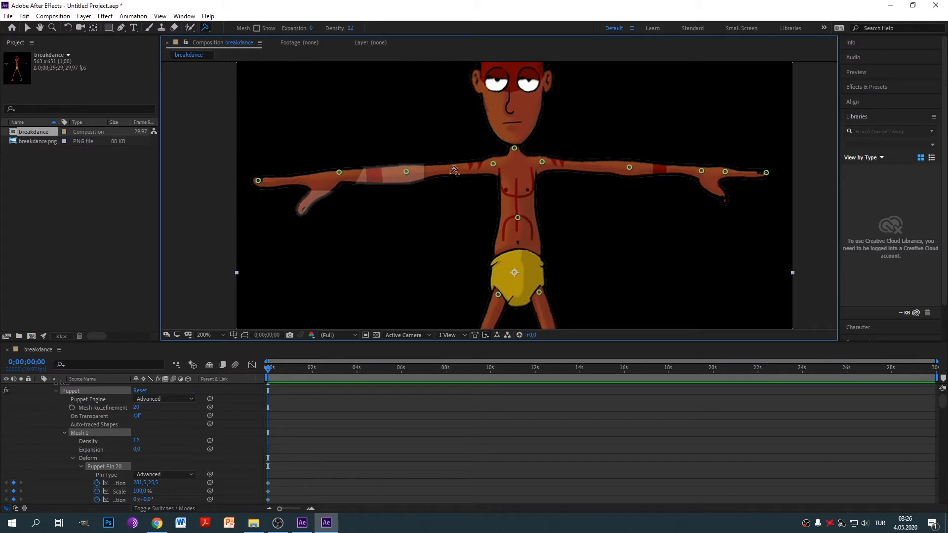
left_click(206, 28)
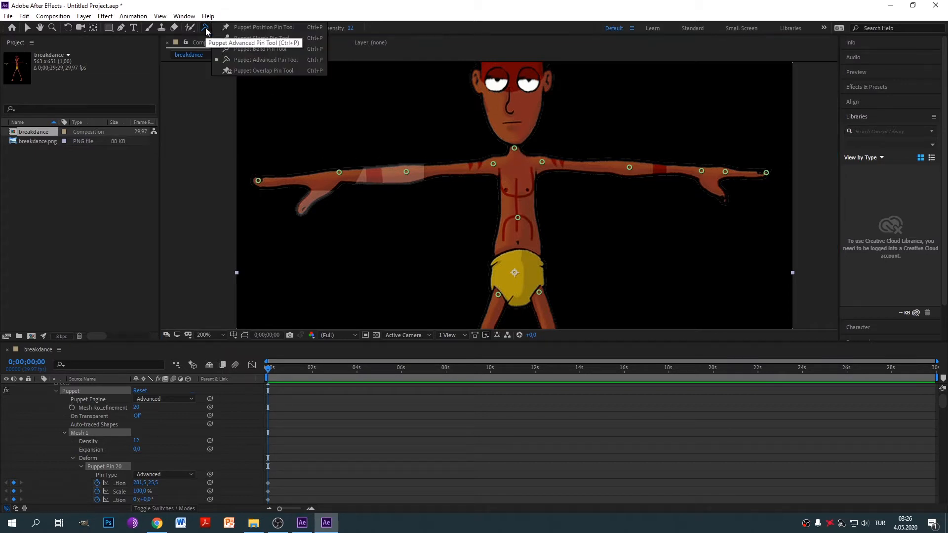
left_click(258, 40)
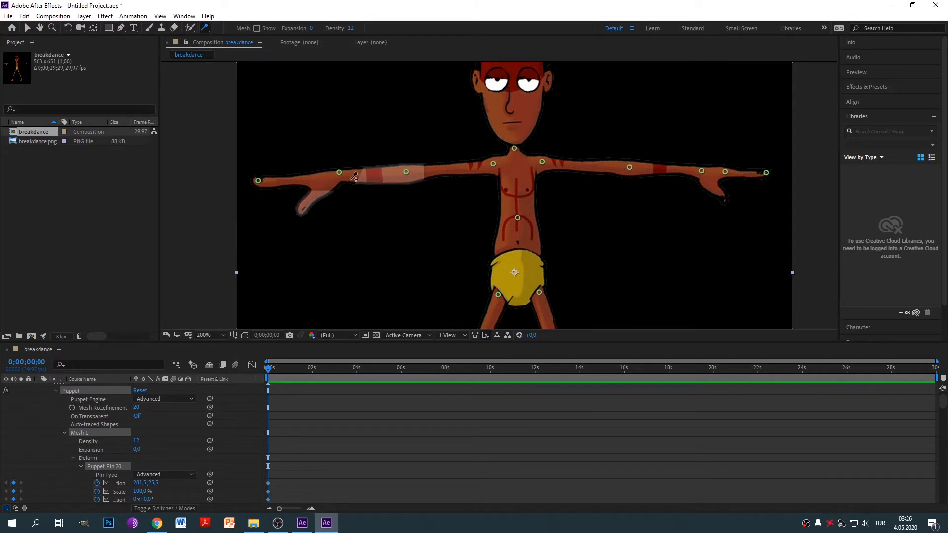
left_click(297, 178)
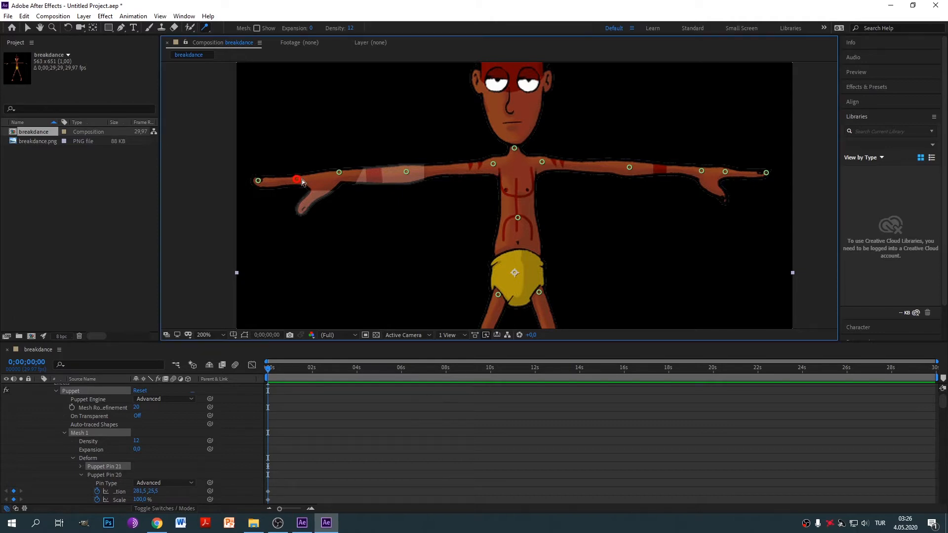
left_click(379, 174)
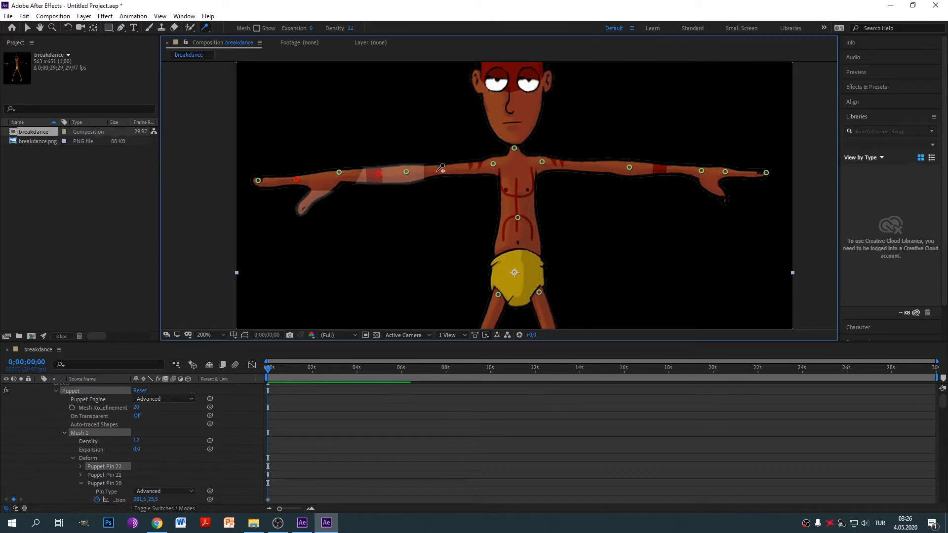
left_click(454, 167)
Place starch pins on the image-right arm's upper arm, forearm, hand, thumb and fingers
left_click(588, 166)
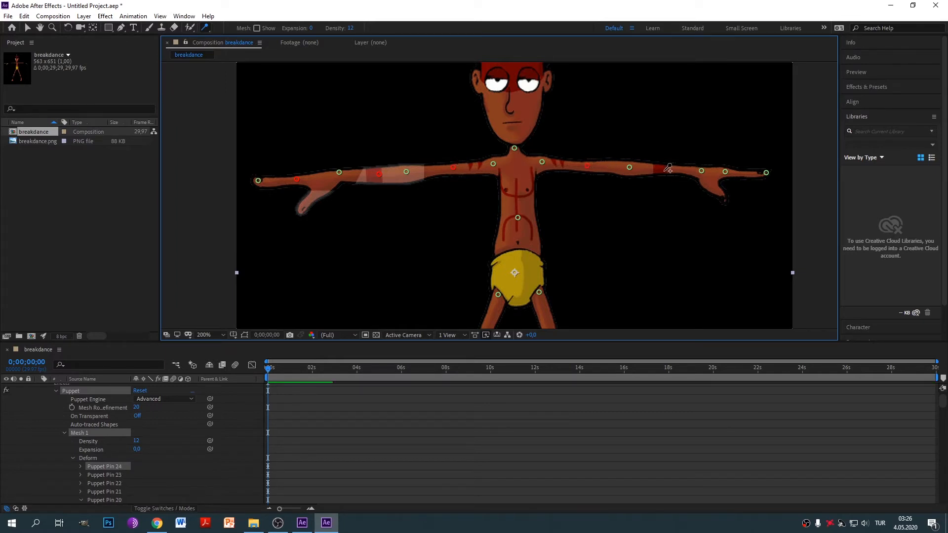
left_click(669, 167)
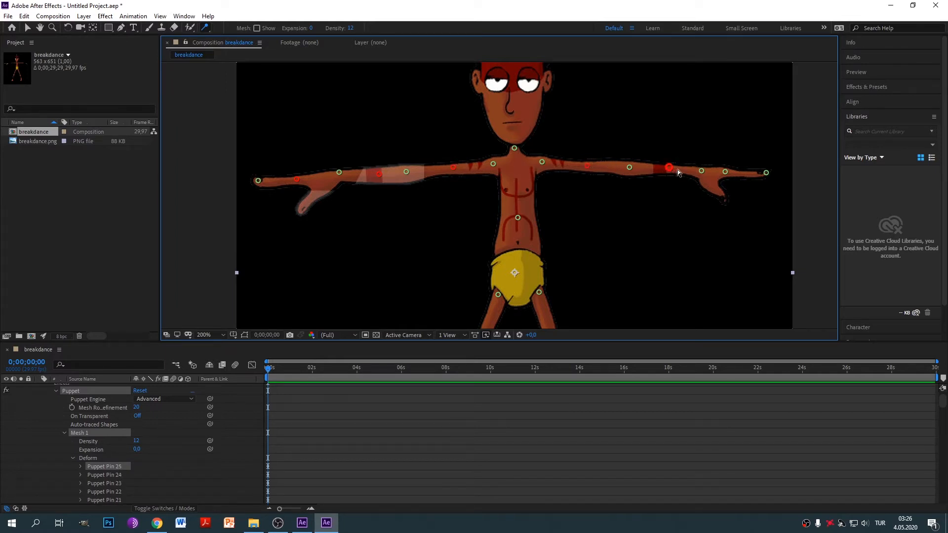
left_click(714, 172)
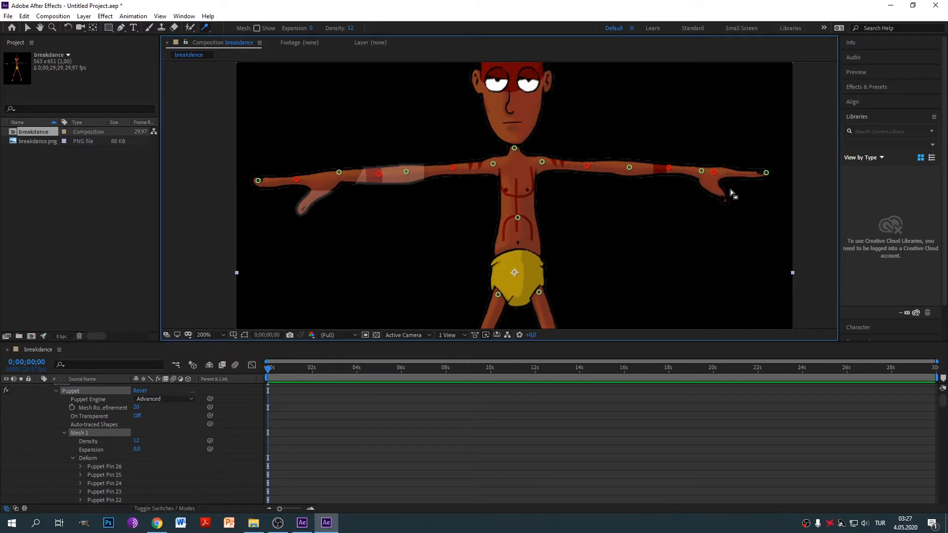
left_click(716, 186)
left_click(731, 172)
left_click(749, 174)
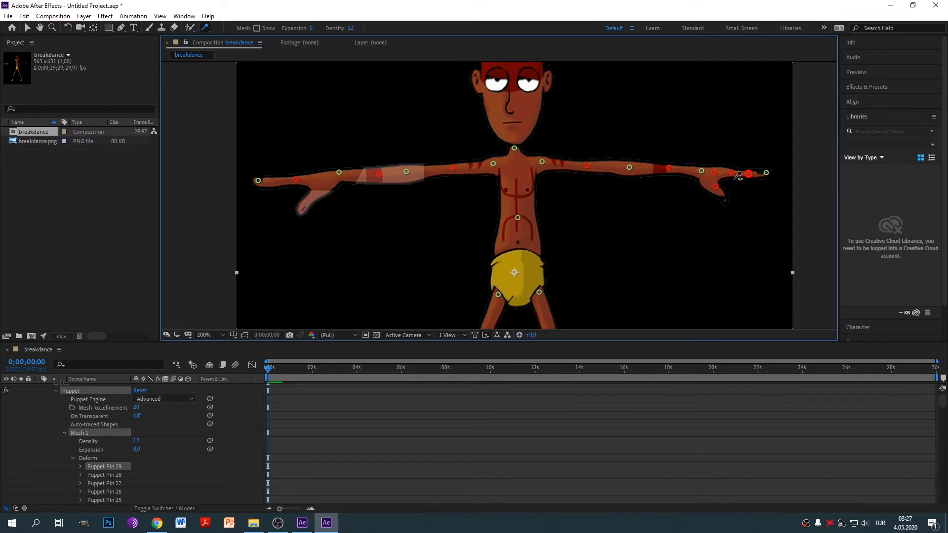
Add further starch pins to the image-left arm on the fingers and thumb, near the wrist, and on both sides of the elbow
left_click(277, 181)
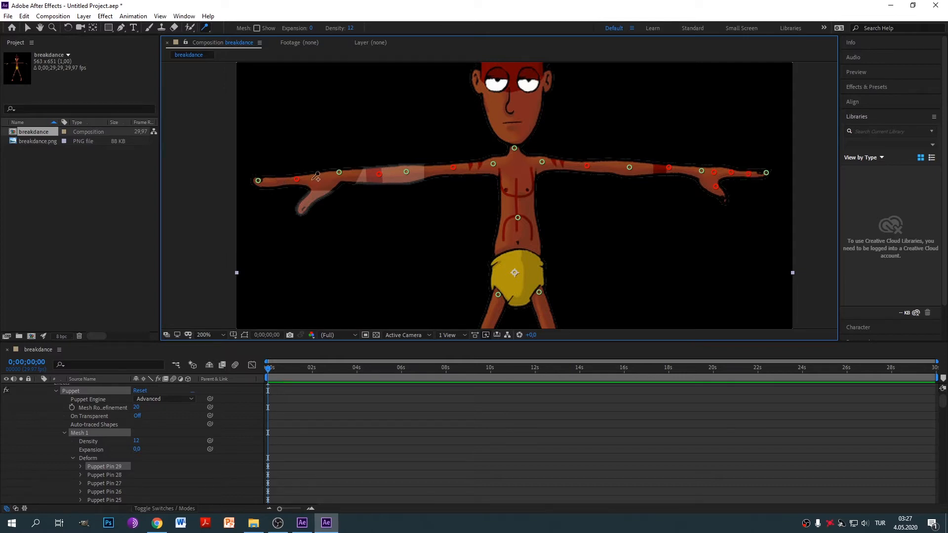
left_click(338, 172)
left_click(302, 211)
left_click(266, 180)
left_click(348, 173)
left_click(399, 173)
left_click(413, 172)
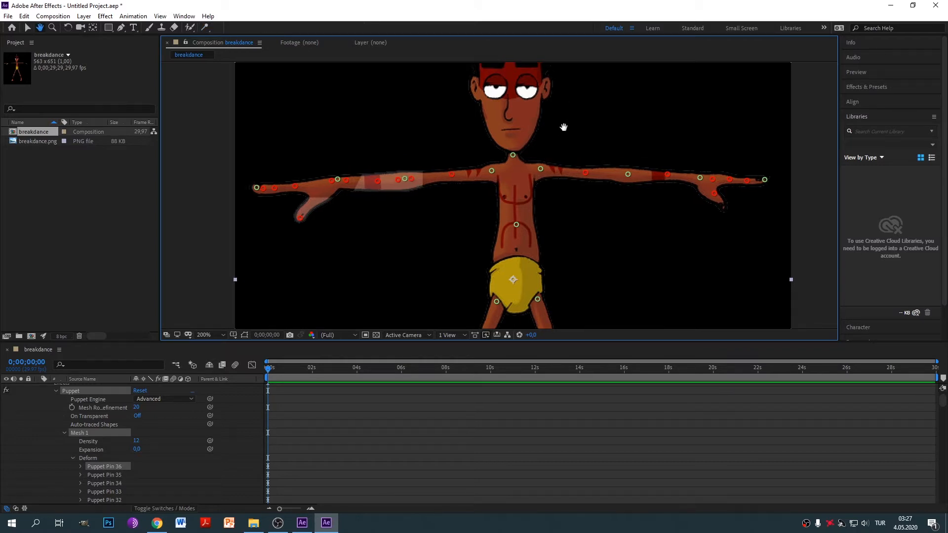
left_click_drag(565, 127, 557, 217)
scroll(519, 200, "up", 2)
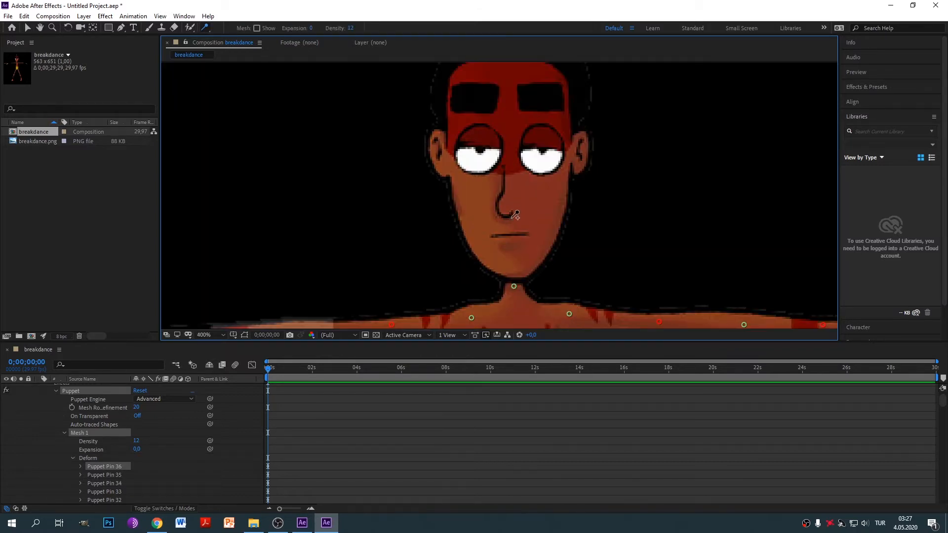
scroll(517, 202, "down", 2)
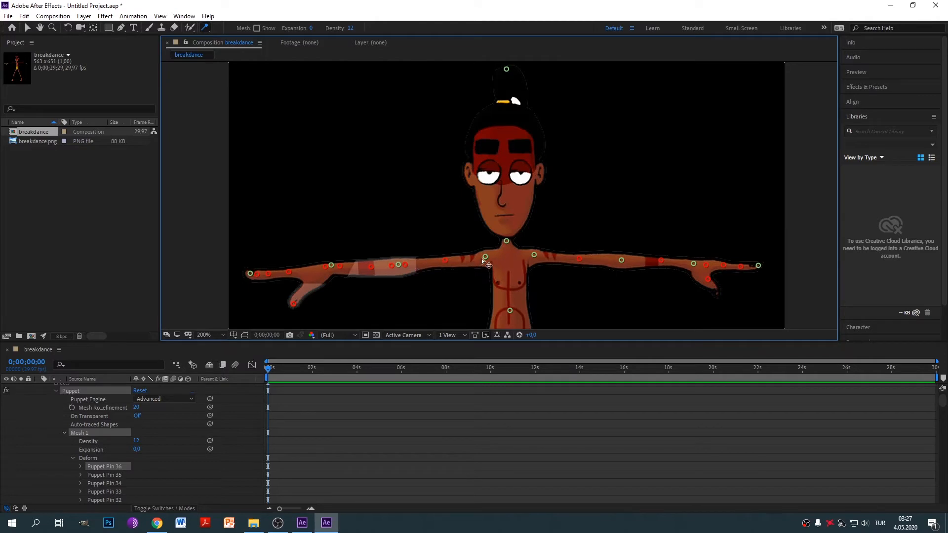
Add starch pins beside both shoulders, on both sides of the image-right elbow, and near the image-right wrist
left_click(478, 257)
left_click(541, 255)
left_click(614, 260)
left_click(631, 262)
left_click(685, 263)
Add starch pins at the base of both thumbs and on the image-right thumb tip, checking coverage with the mesh shown temporarily
left_click(316, 283)
left_click(697, 276)
left_click(256, 28)
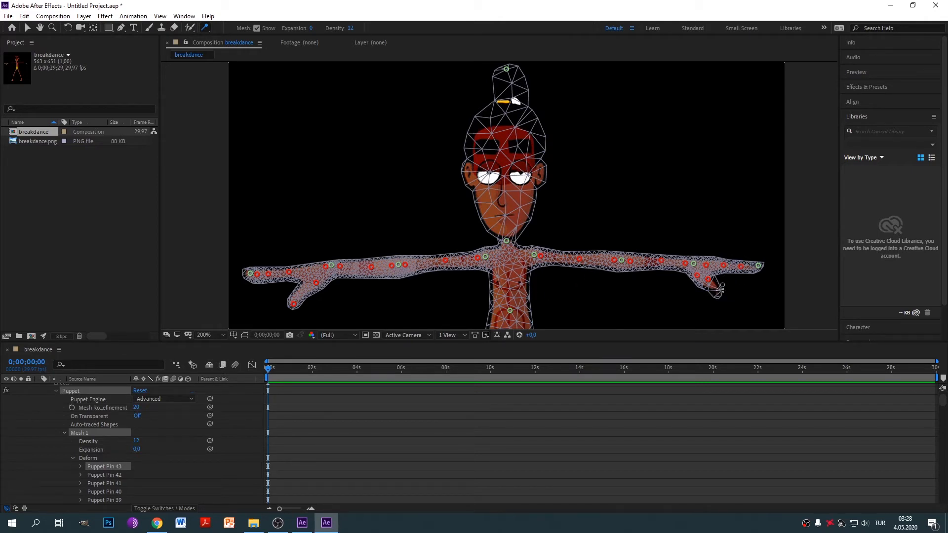
left_click(717, 292)
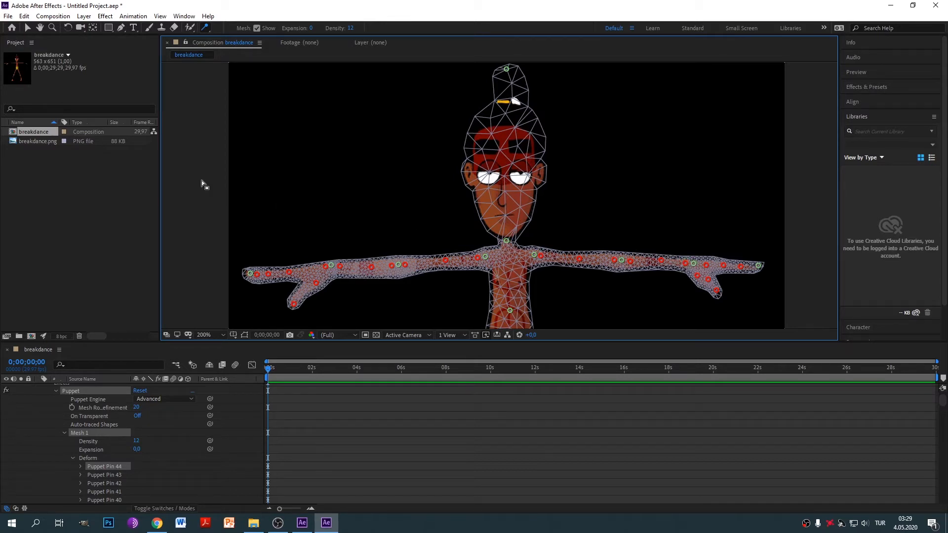
left_click(257, 28)
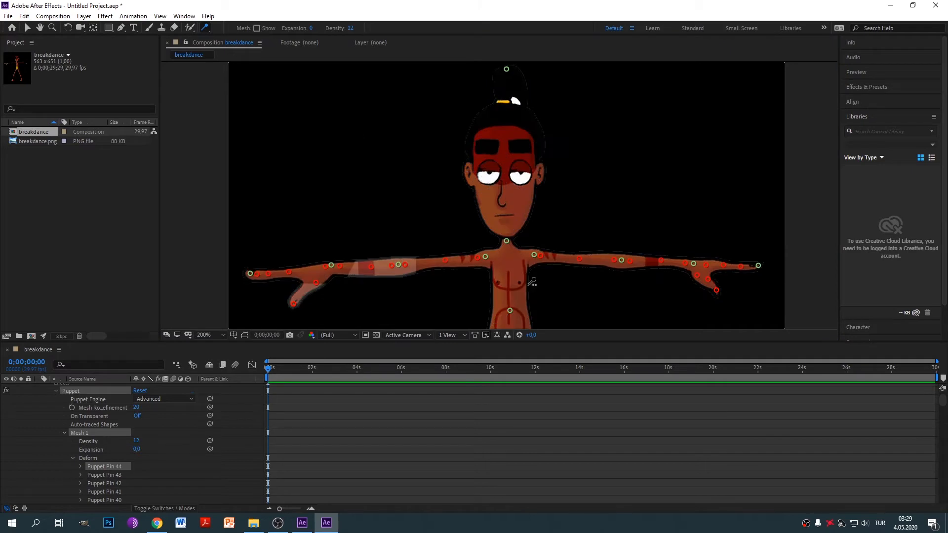
Place starch pins across the upper chest between the shoulders and along the chin and both sides of the jaw
left_click(507, 256)
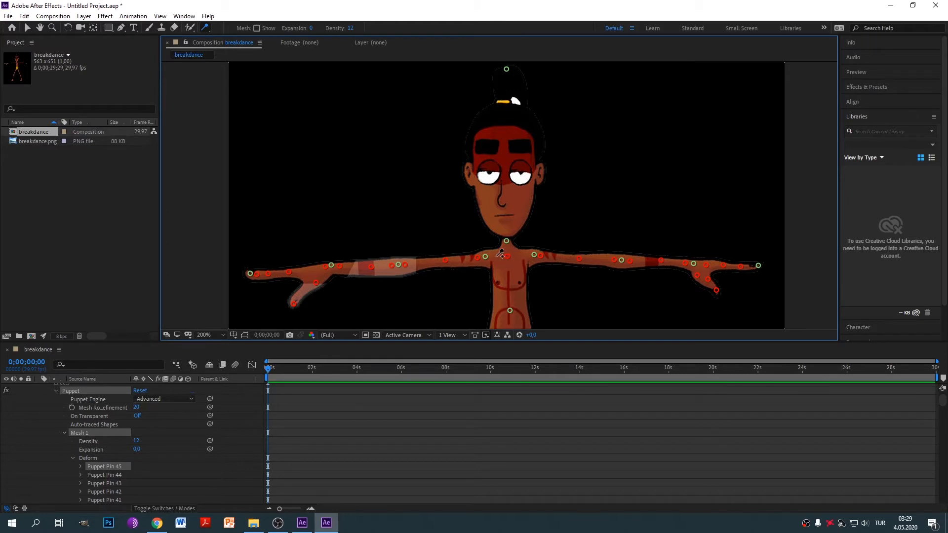
left_click(522, 256)
left_click(507, 229)
left_click(493, 224)
left_click(521, 225)
Place starch pins on both ears and both cheeks of the face
left_click(470, 175)
left_click(538, 174)
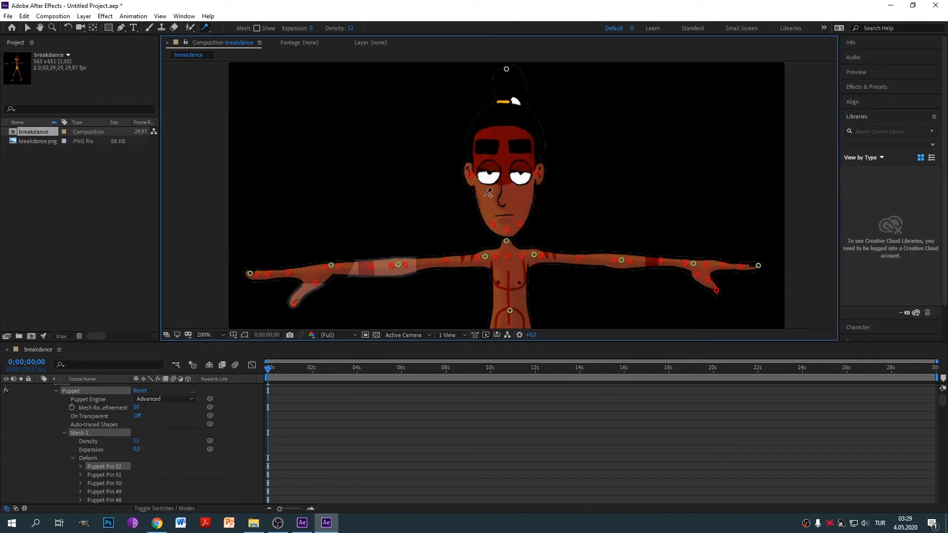
left_click(524, 203)
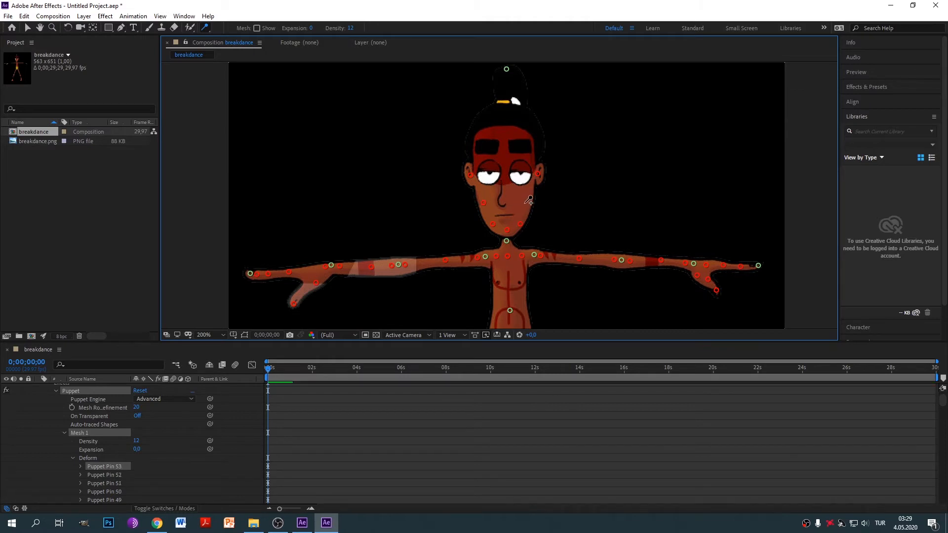
Place starch pins along both sides of the hair outline, on the bun and hair band, and on the hair above the forehead
left_click(485, 113)
left_click(477, 123)
left_click(471, 143)
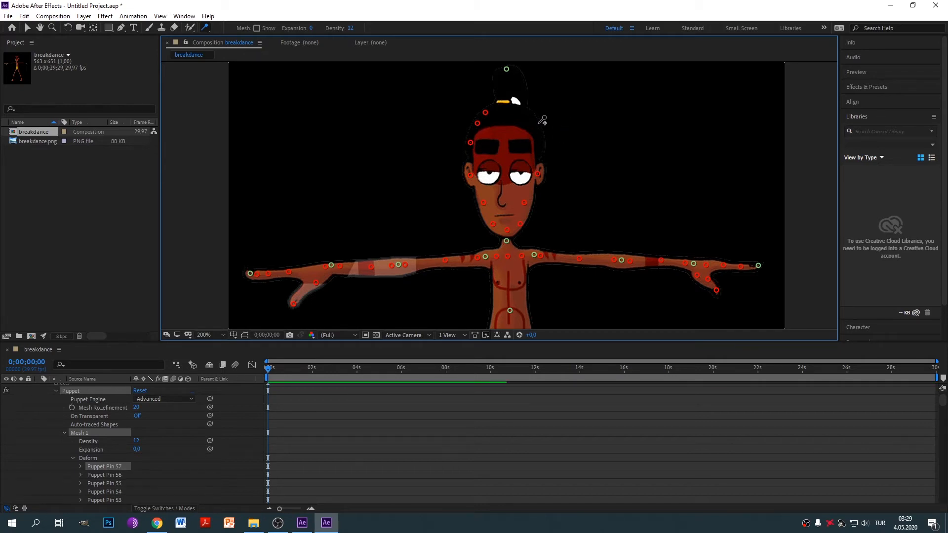
left_click(544, 146)
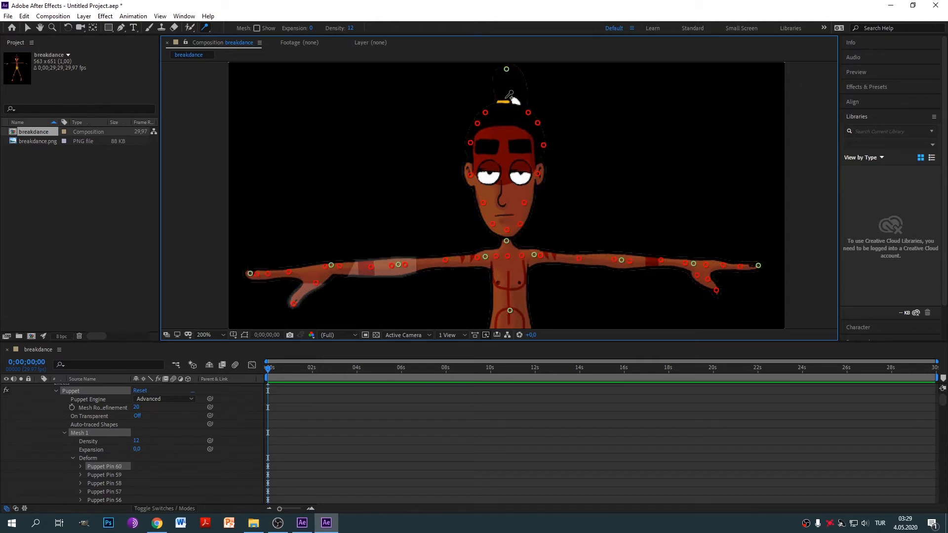
left_click(503, 84)
left_click(503, 102)
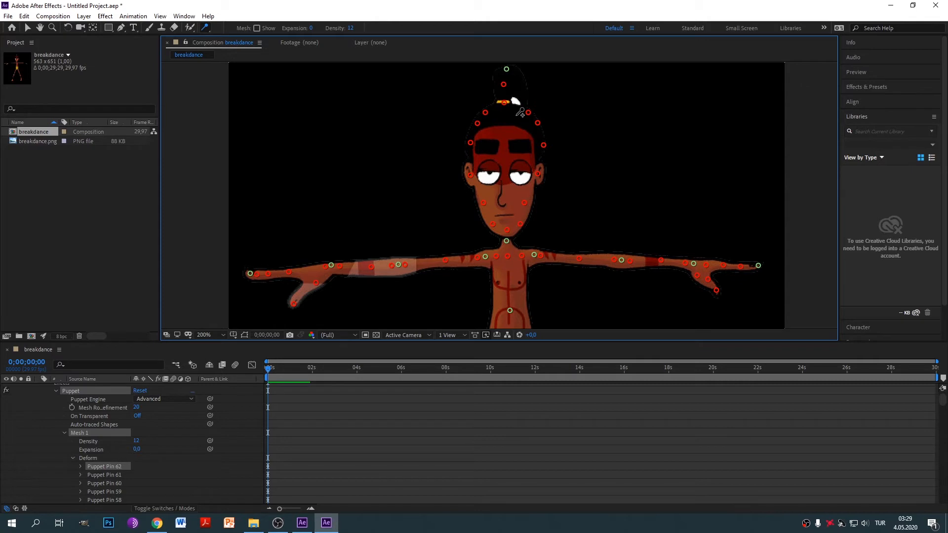
left_click(517, 115)
left_click(498, 114)
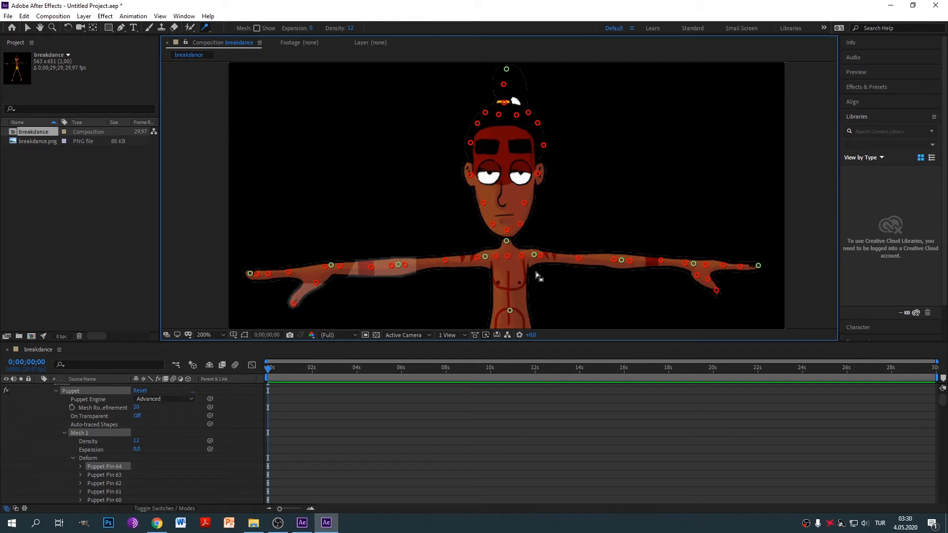
Place three starch pins in a row across the chest, just below the shoulders
key("h")
left_click_drag(577, 302, 570, 168)
key("ctrl+p")
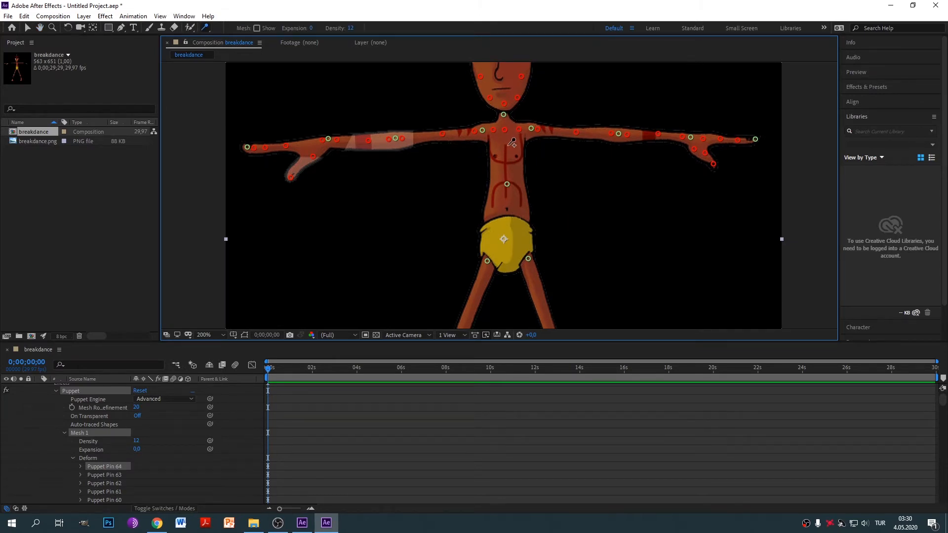
key("ctrl+shift+h")
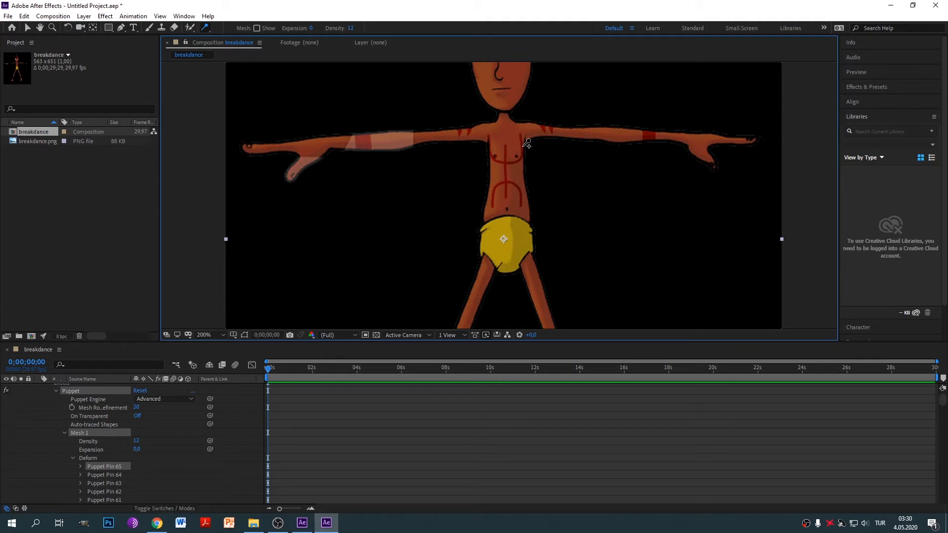
left_click(524, 149)
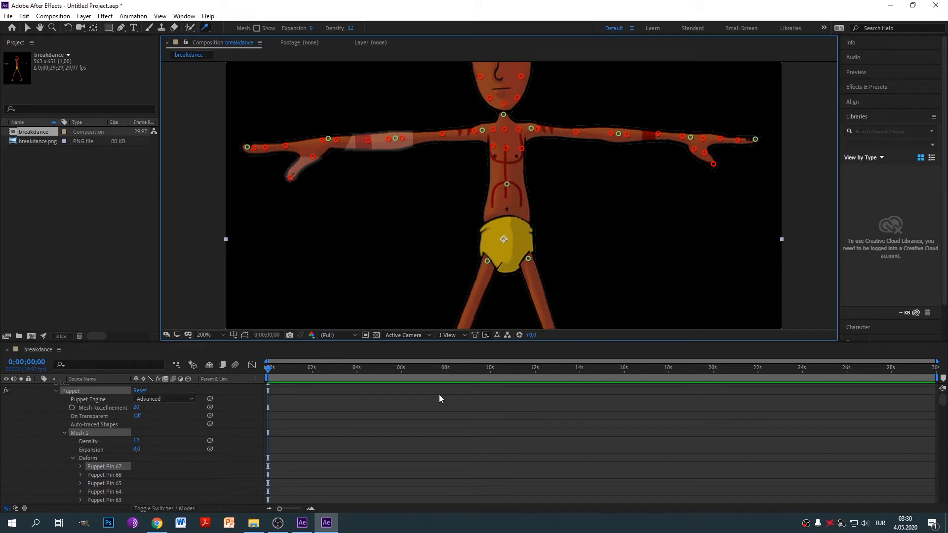
Examine the pin types in the mesh's pin list, expanding Puppet Pin 24, and inspect the fingertip pins of both hands
scroll(135, 439, "down", 3)
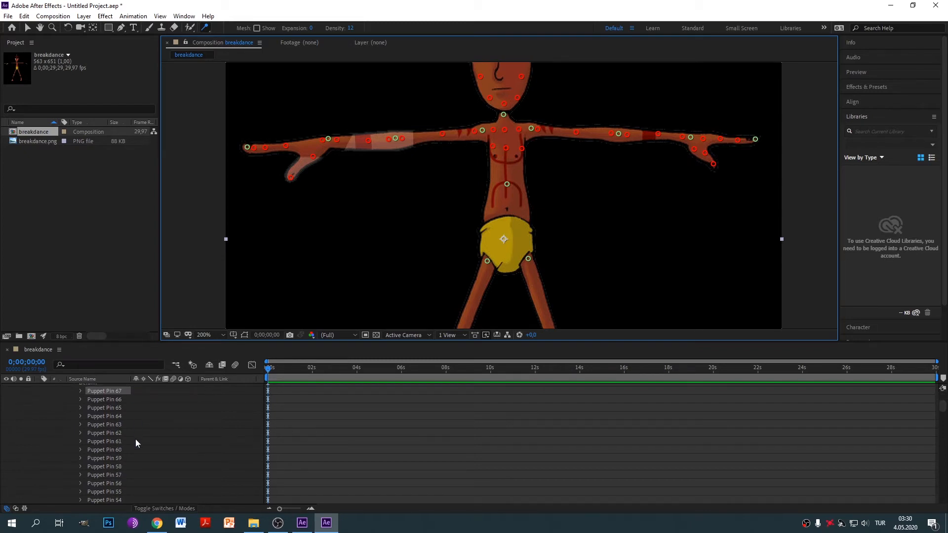
scroll(108, 460, "down", 12)
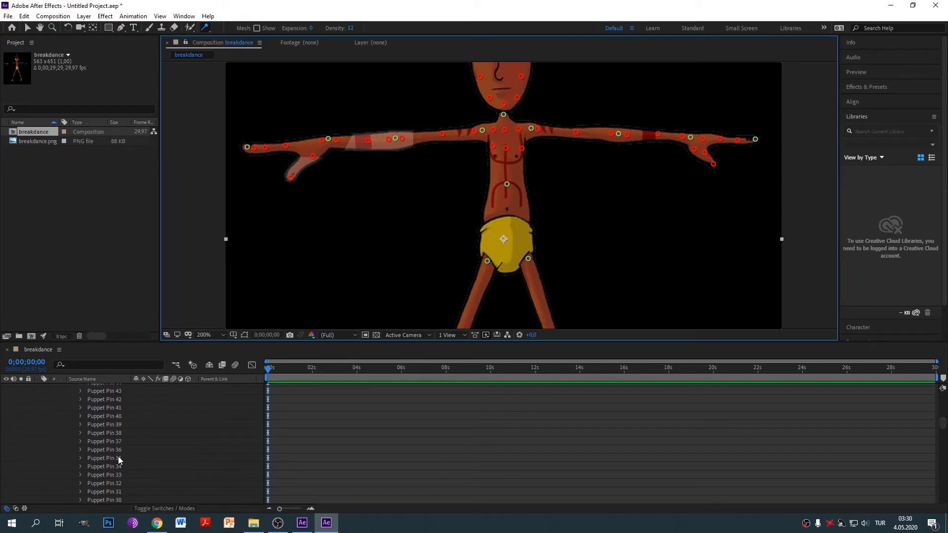
scroll(111, 448, "down", 6)
scroll(115, 435, "up", 3)
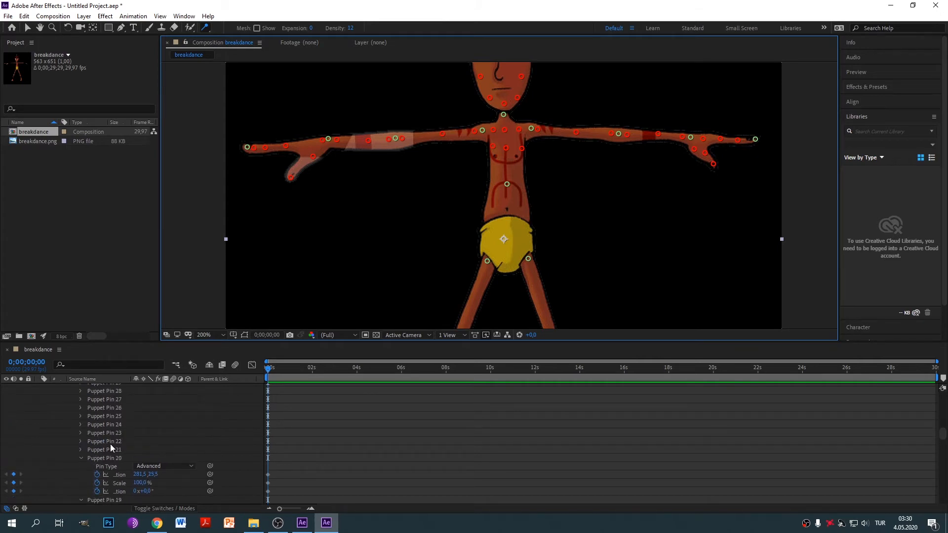
left_click(81, 424)
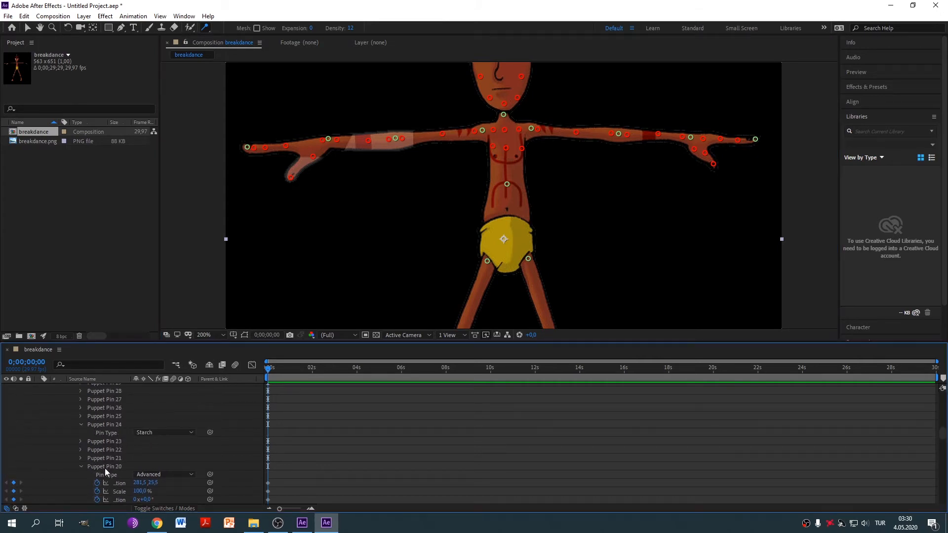
scroll(105, 468, "down", 2)
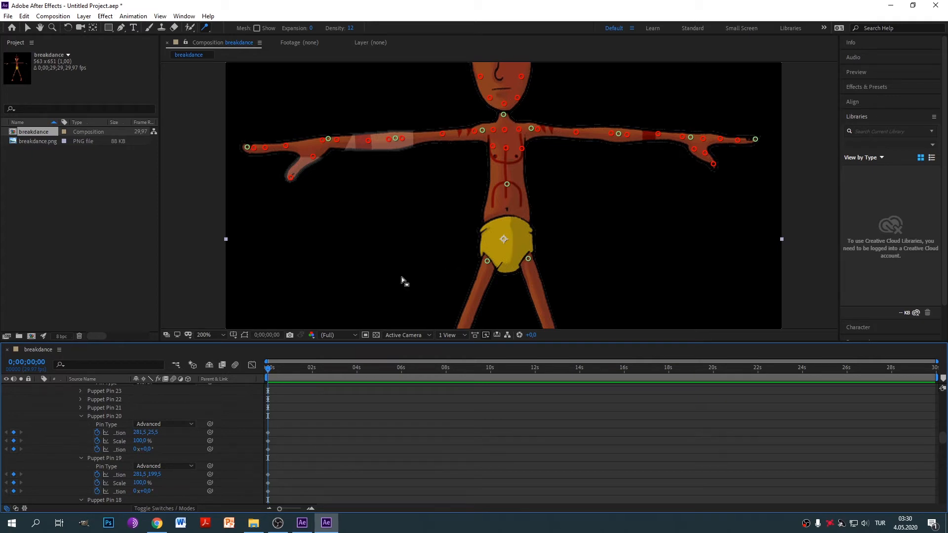
key("period")
key("slash")
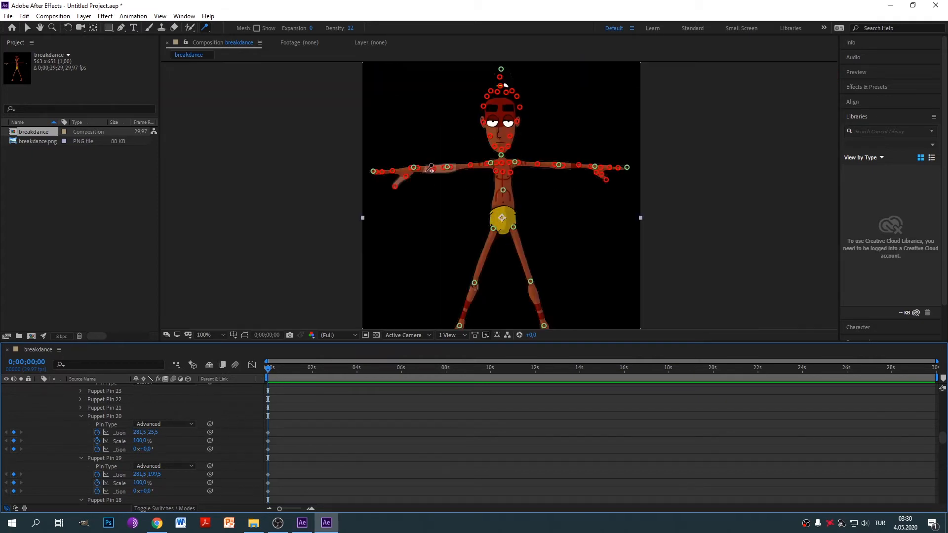
scroll(398, 171, "up", 1)
mouse_move(247, 146)
left_mouse_down()
mouse_move(251, 123)
mouse_move(280, 93)
mouse_move(259, 104)
mouse_move(251, 148)
left_mouse_up()
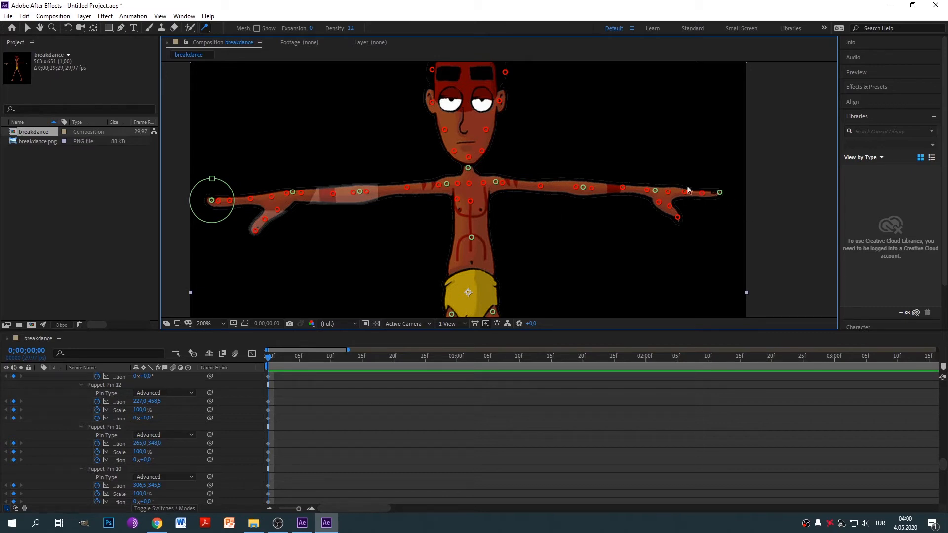
left_click(718, 193)
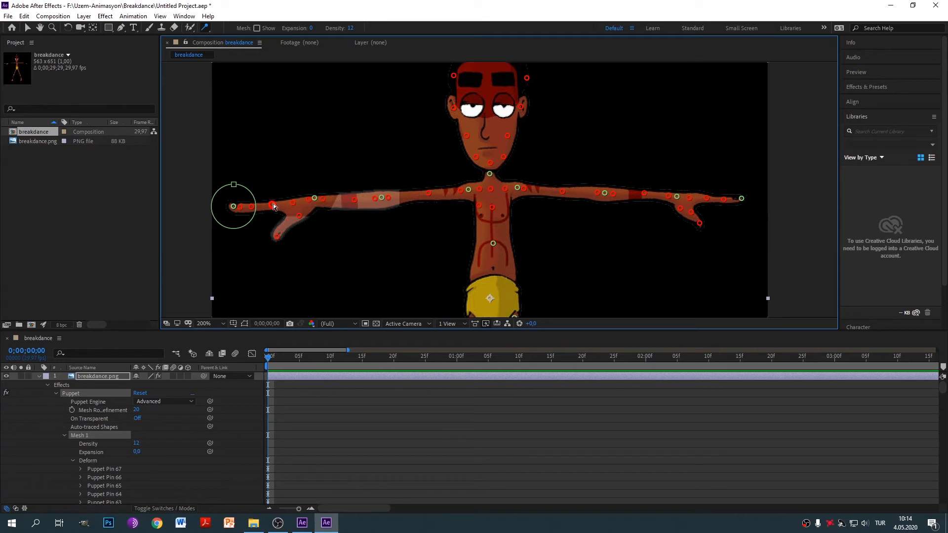
At frame 4, raise the image-left fingertip pin to about 36, 172.5 and locate its new Position keyframe under Puppet Pin 9
left_click(274, 364)
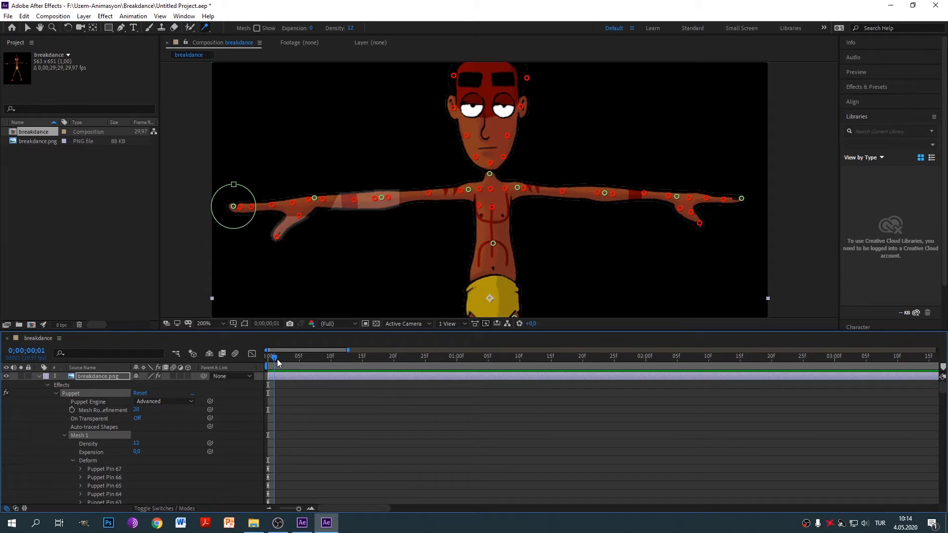
left_click_drag(278, 363, 294, 361)
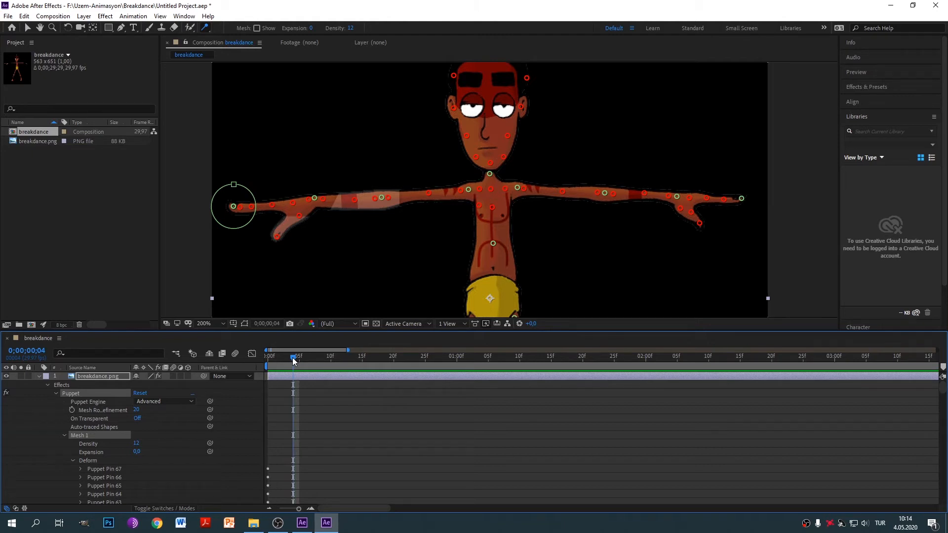
left_click_drag(234, 207, 248, 148)
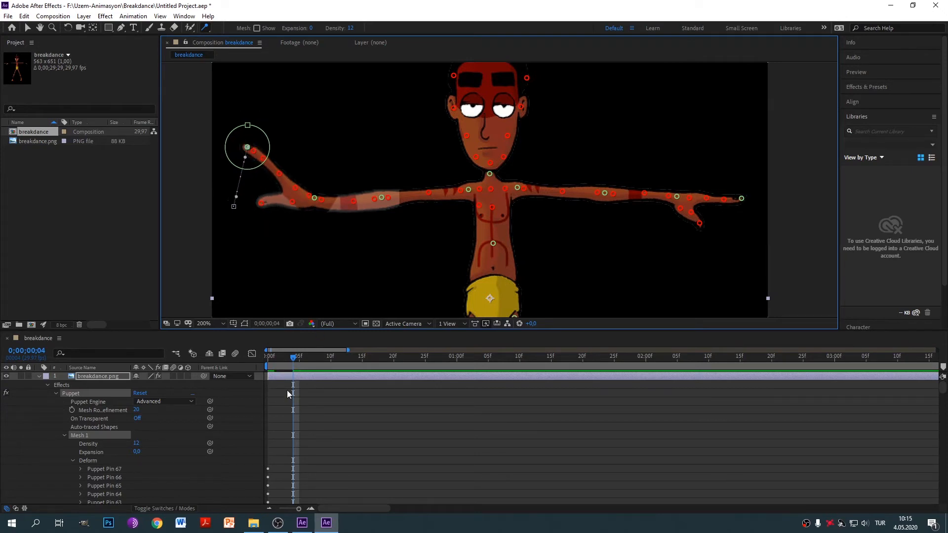
scroll(302, 459, "down", 1)
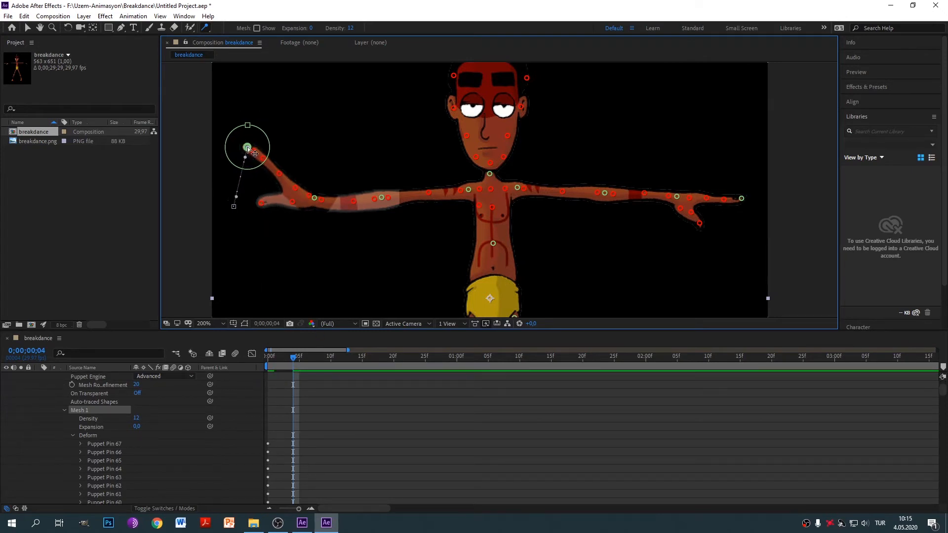
scroll(183, 443, "down", 15)
scroll(233, 457, "down", 12)
scroll(233, 459, "down", 4)
scroll(232, 459, "up", 8)
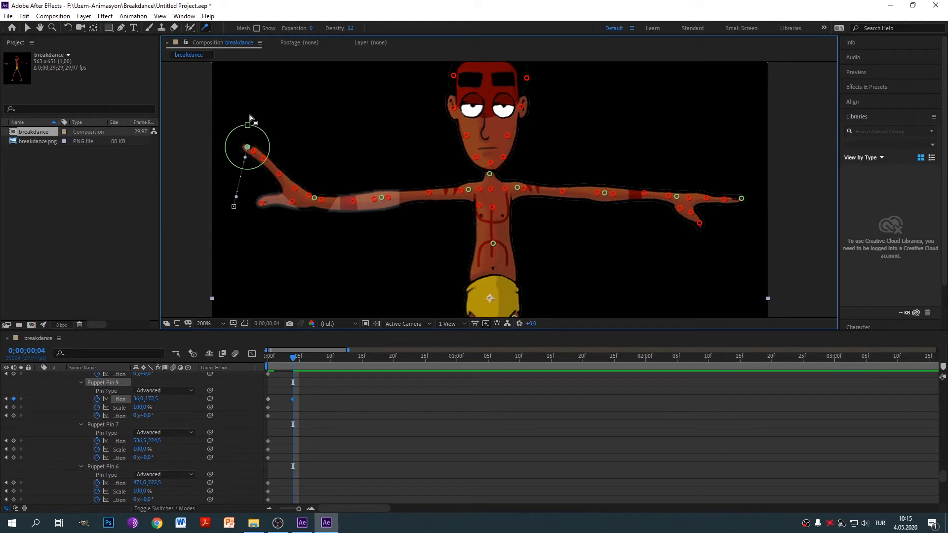
At frame 8, lower the image-left fingertip pin to about 36, 231 and raise the wrist pin above arm level
left_click_drag(294, 356, 323, 357)
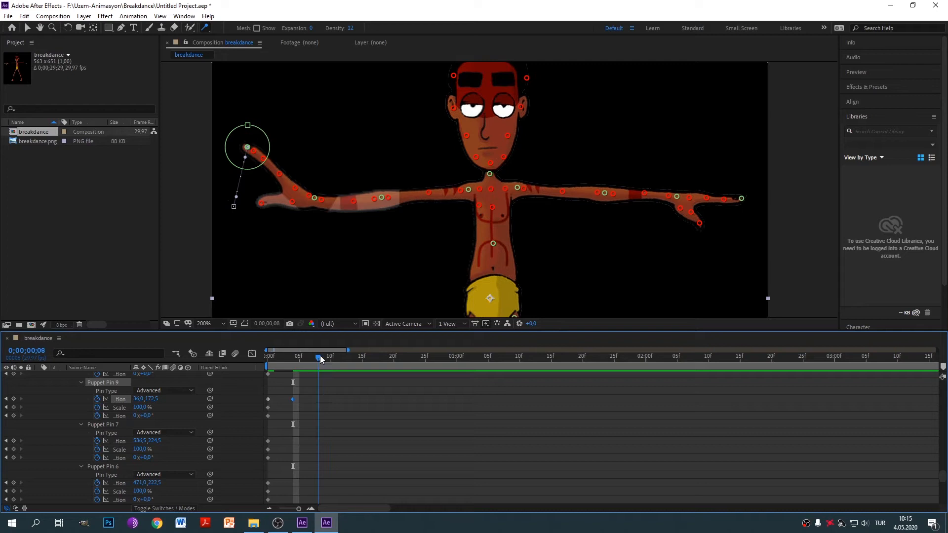
left_click_drag(247, 149, 248, 207)
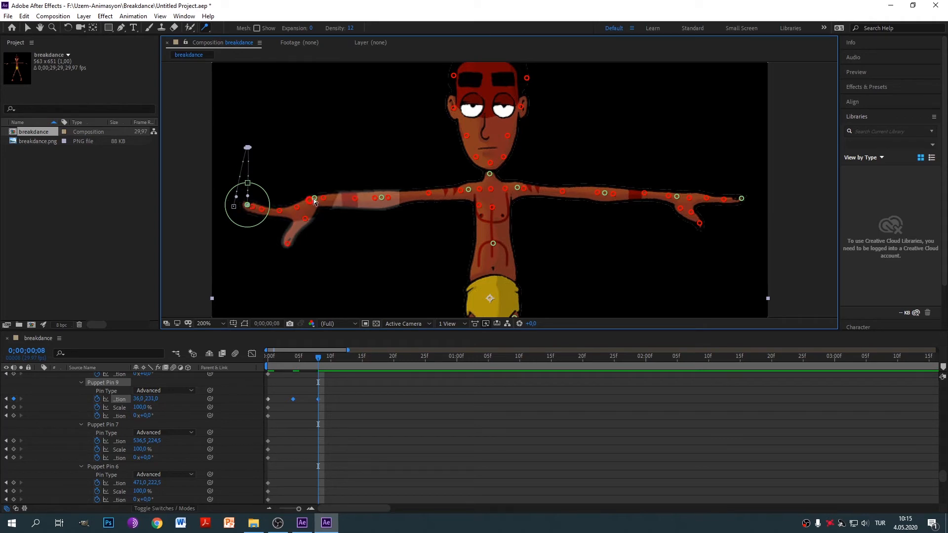
left_click_drag(316, 202, 306, 167)
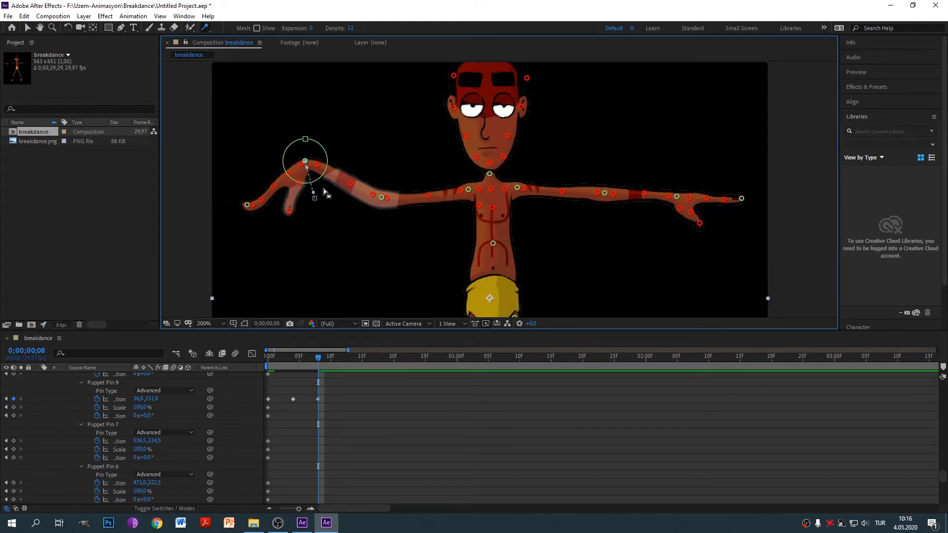
Scrub between frames 0 and 8 to review the image-left hand and wrist motion, stopping at frame 4
left_click_drag(315, 357, 251, 340)
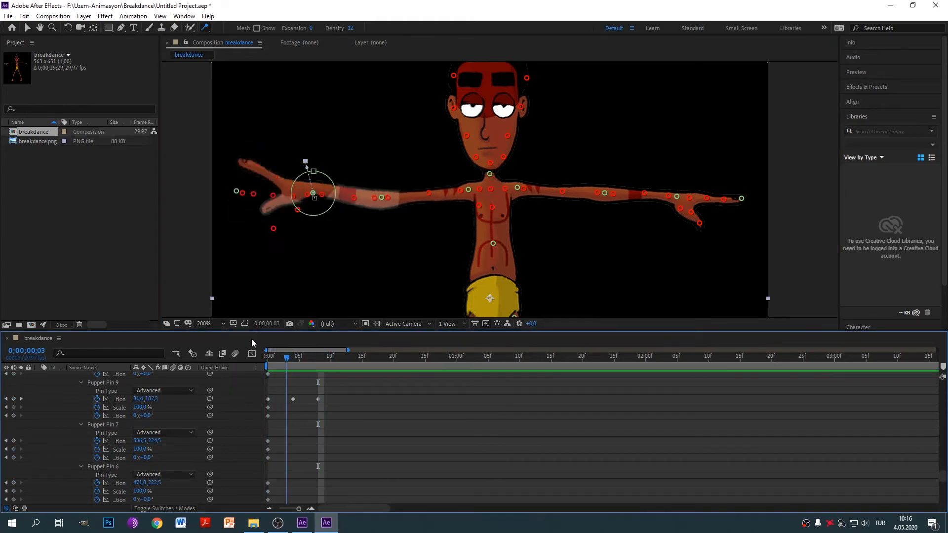
left_click_drag(267, 340, 319, 348)
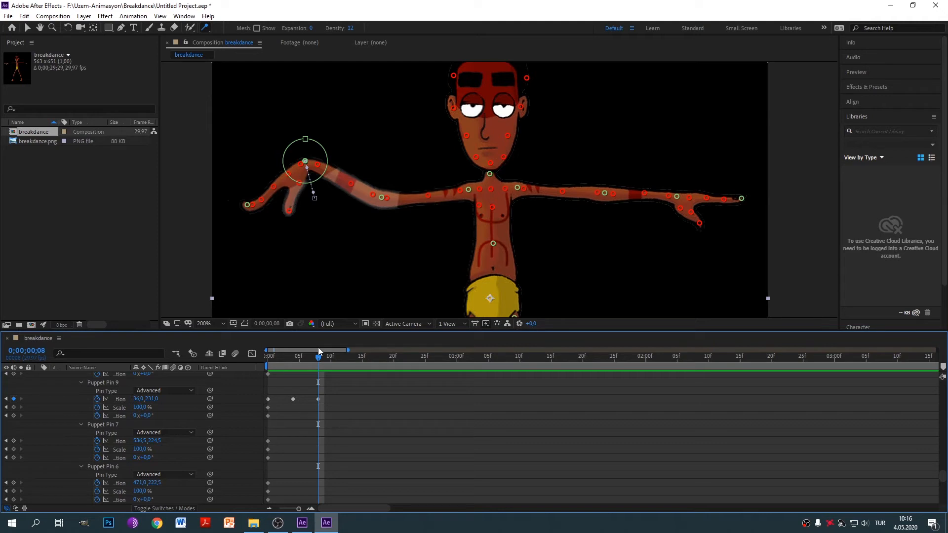
left_click_drag(318, 349, 297, 351)
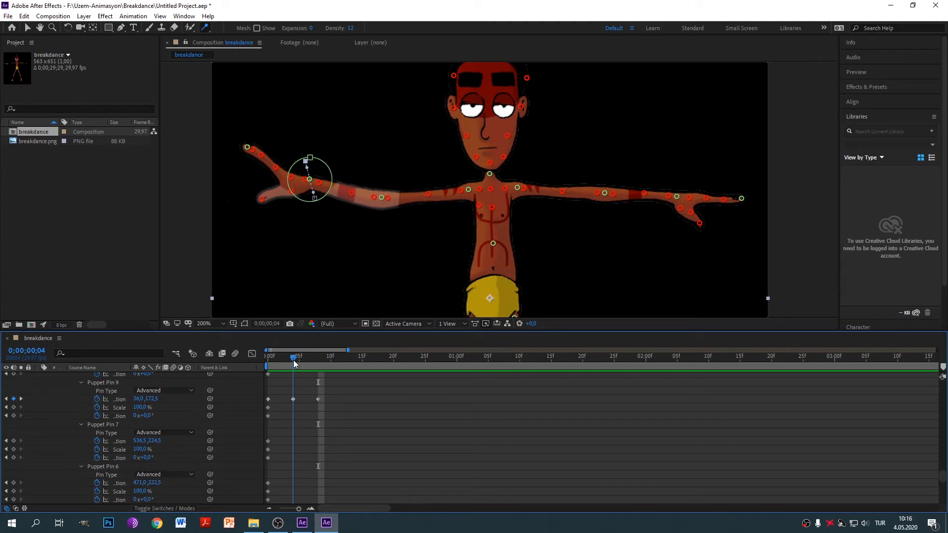
left_click_drag(297, 360, 262, 369)
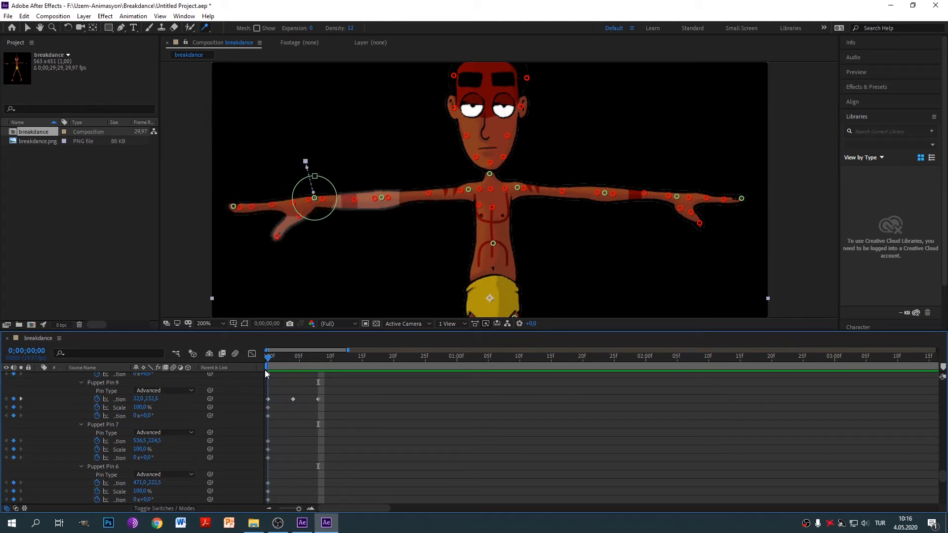
left_click_drag(266, 369, 292, 366)
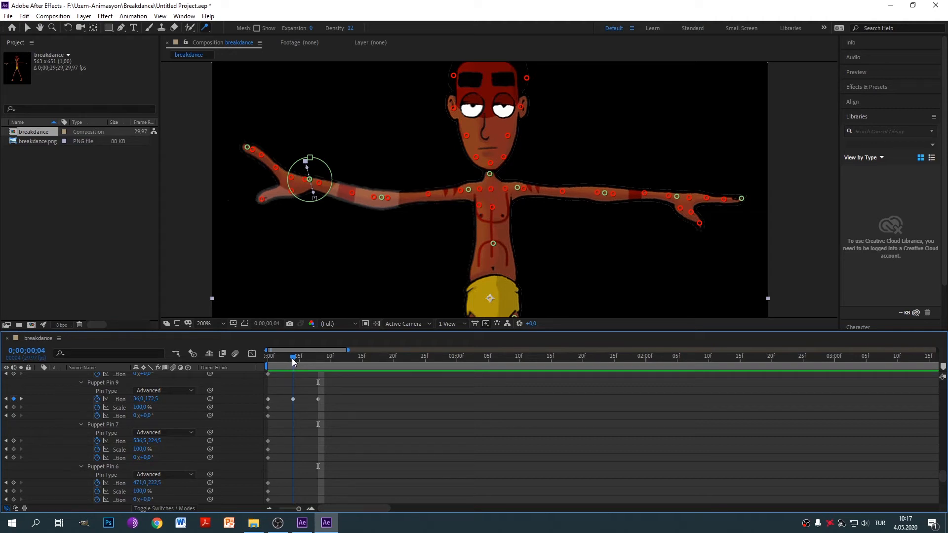
mouse_move(294, 362)
left_mouse_down()
mouse_move(280, 362)
mouse_move(293, 364)
left_mouse_up()
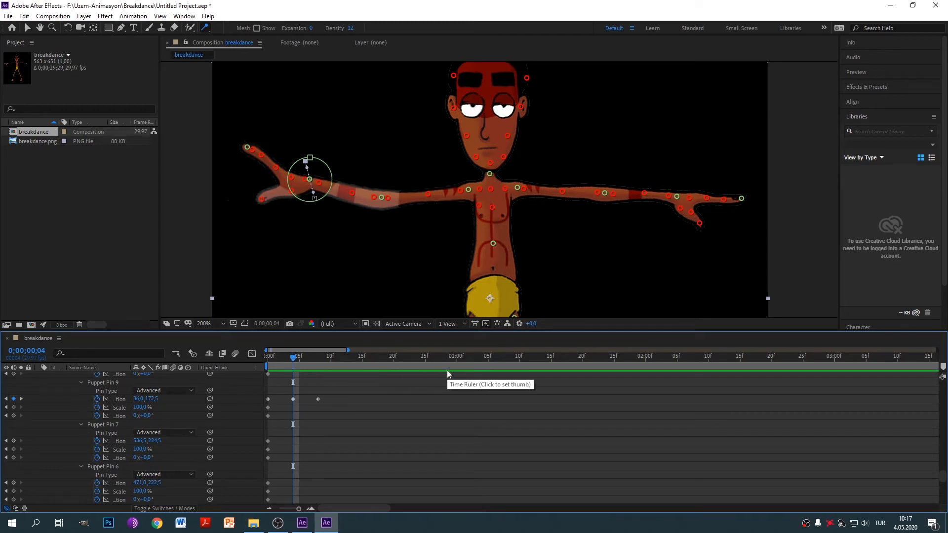
Undo the fingertip and wrist pin moves made at frames 4 and 8 on the image-left hand
key("ctrl+z")
key("ctrl+z")
key("ctrl+z")
key("ctrl+z")
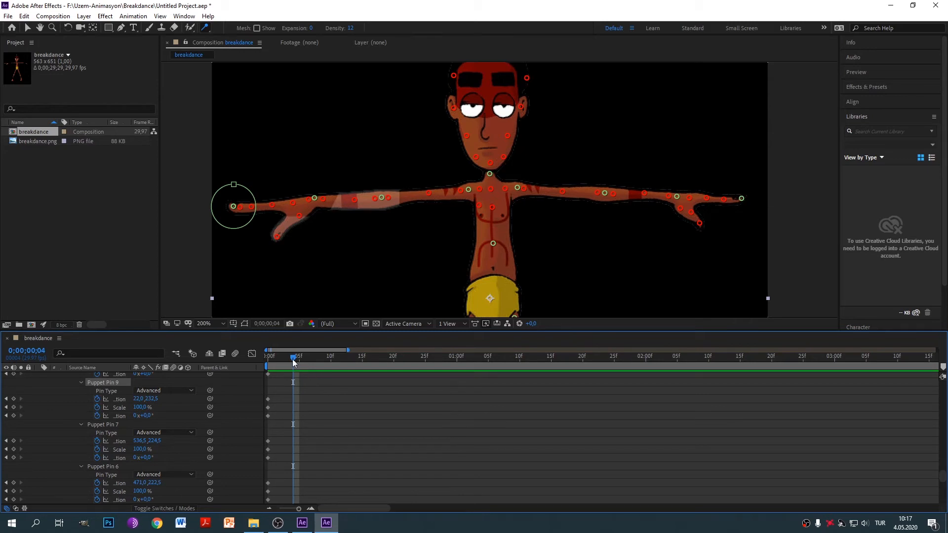
key("ctrl+z")
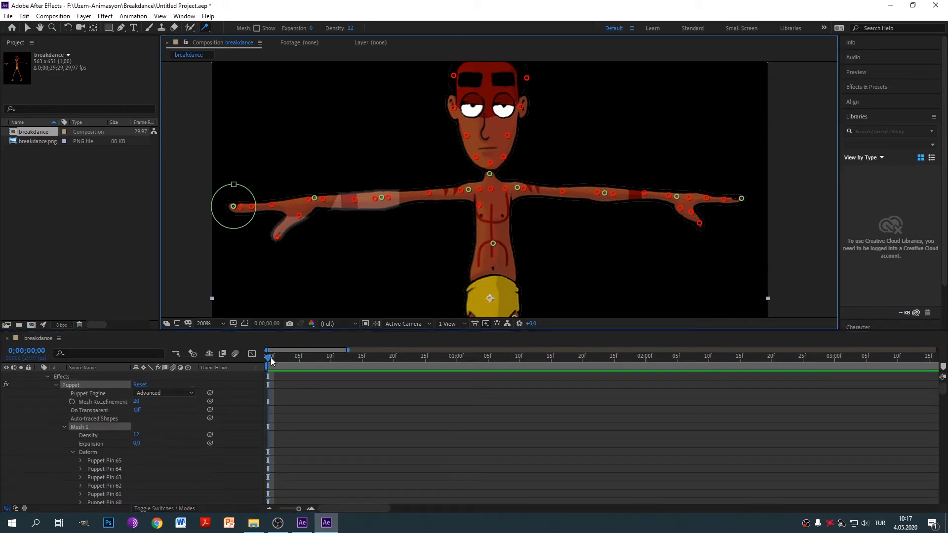
At frame 4, raise the image-left fingertip pin to about 41.5, 177.5 and locate its Position keyframe under Puppet Pin 9
left_click_drag(270, 357, 293, 360)
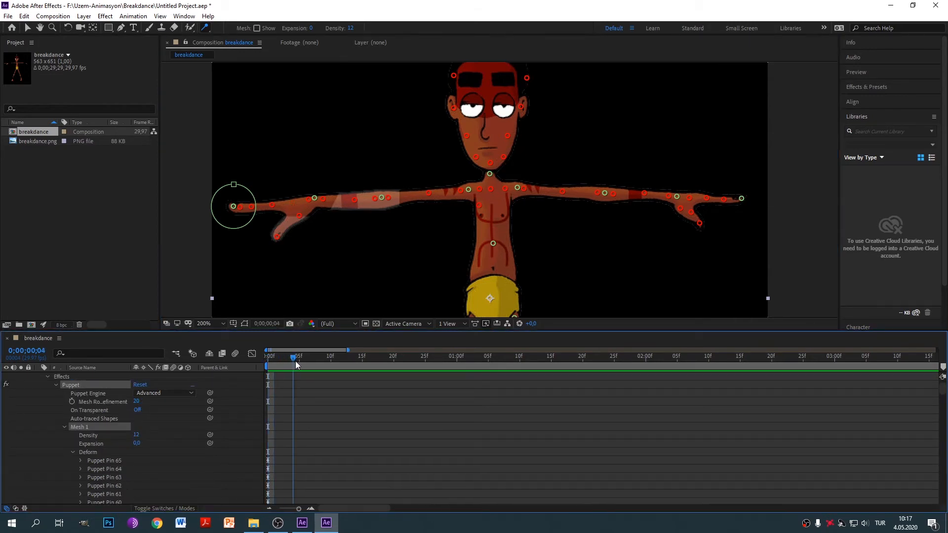
left_click(233, 206)
left_click_drag(238, 192, 254, 155)
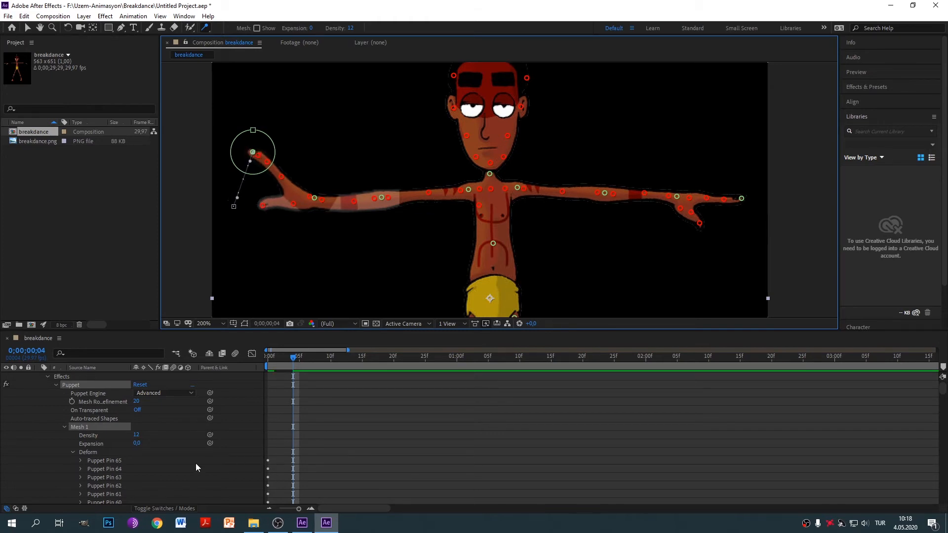
scroll(202, 464, "down", 10)
scroll(205, 462, "down", 5)
scroll(116, 413, "down", 8)
scroll(144, 435, "down", 7)
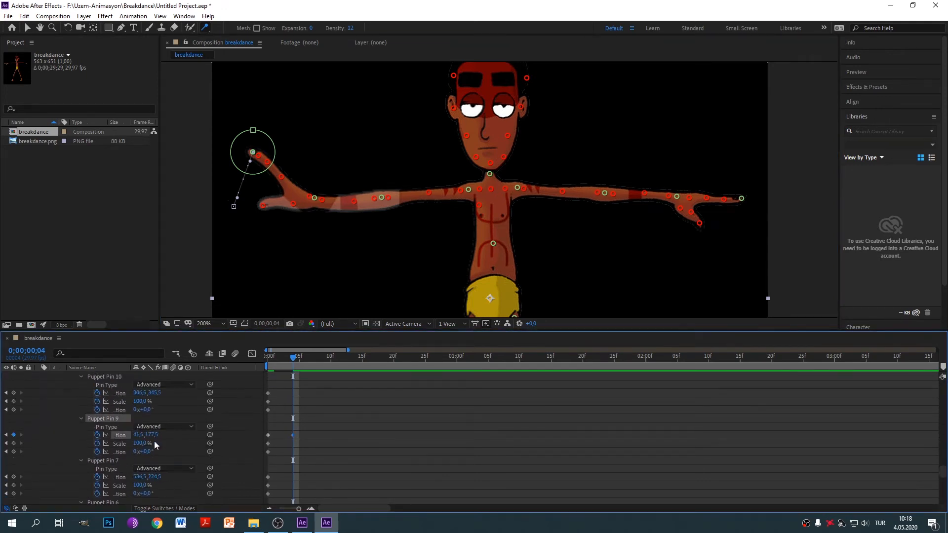
left_click(257, 410)
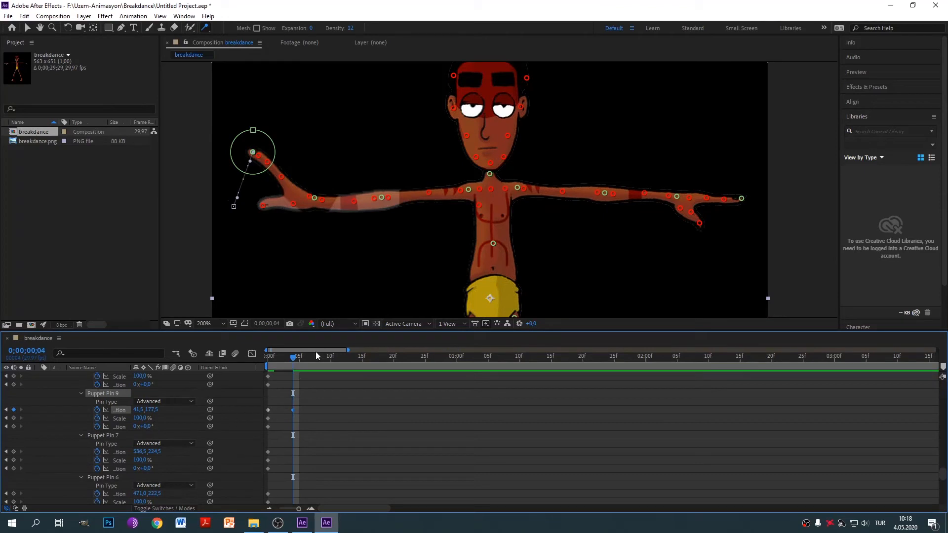
Add Position, Scale and Rotation keyframes at frame 4 for the image-left wrist pin, Puppet Pin 1
left_click(315, 200)
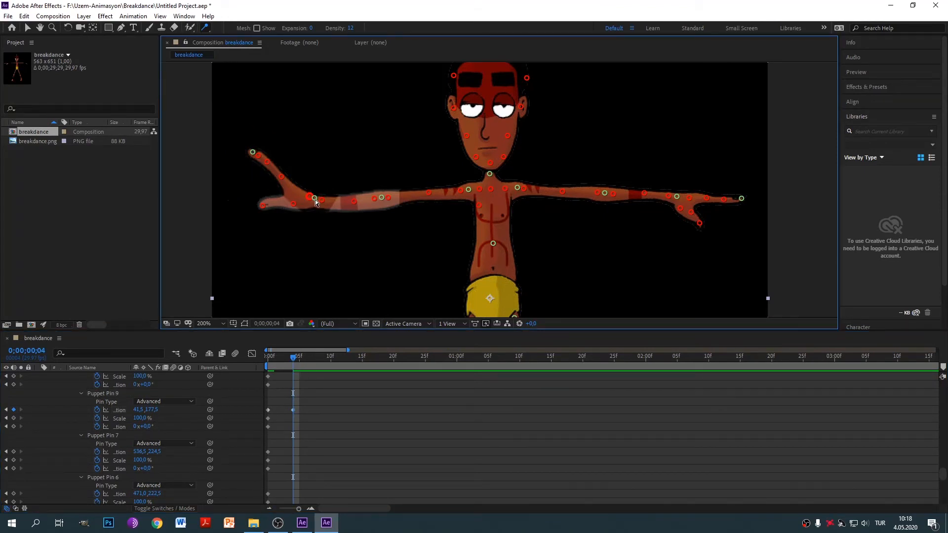
left_click(316, 200)
scroll(168, 444, "down", 10)
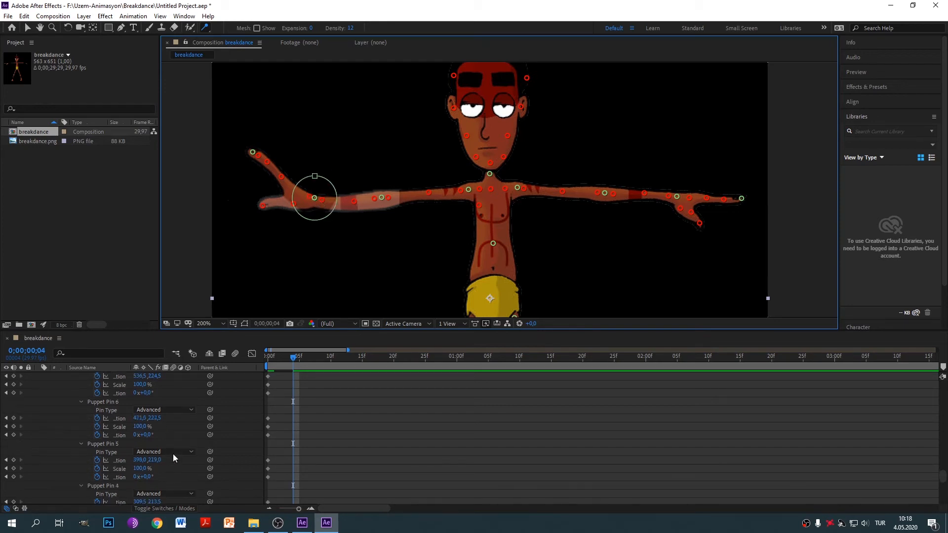
scroll(149, 459, "down", 1)
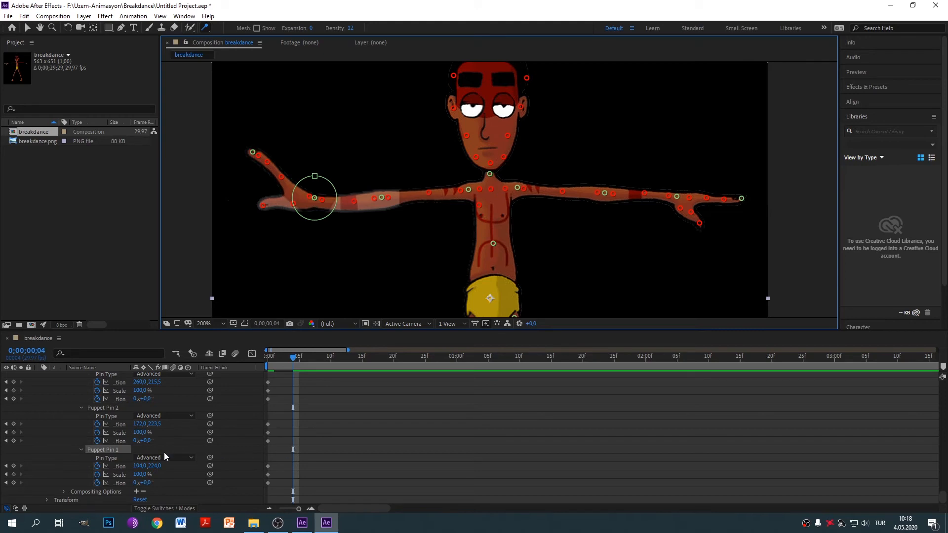
left_click(14, 466)
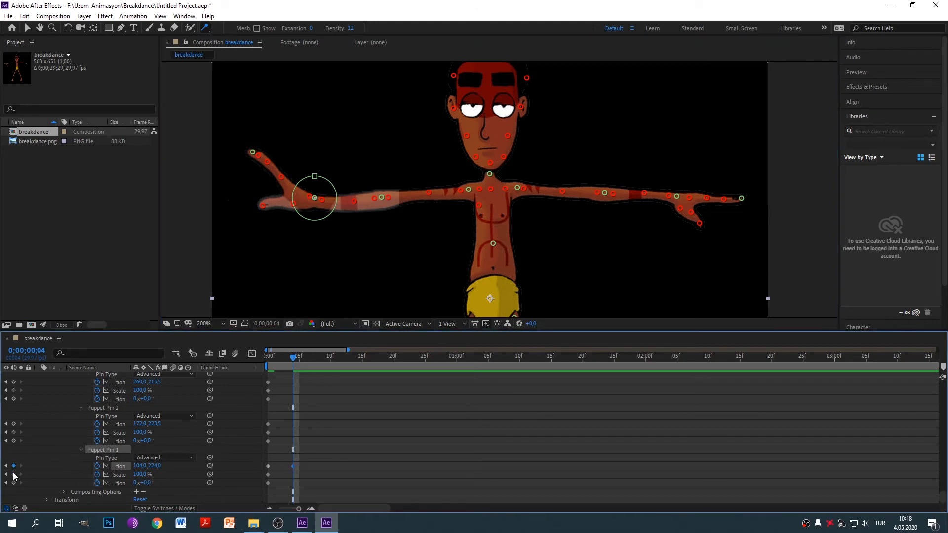
left_click(13, 475)
left_click(14, 483)
At frame 8, lower the image-left fingertip pin to about 36.5, 233 and raise the wrist pin to about 99, 189.5
left_click_drag(293, 363, 321, 365)
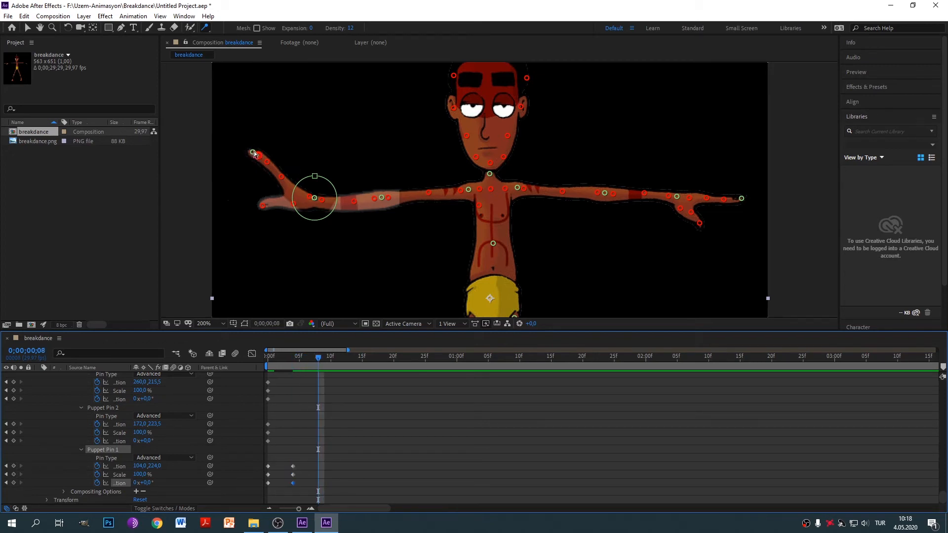
left_click_drag(253, 153, 249, 208)
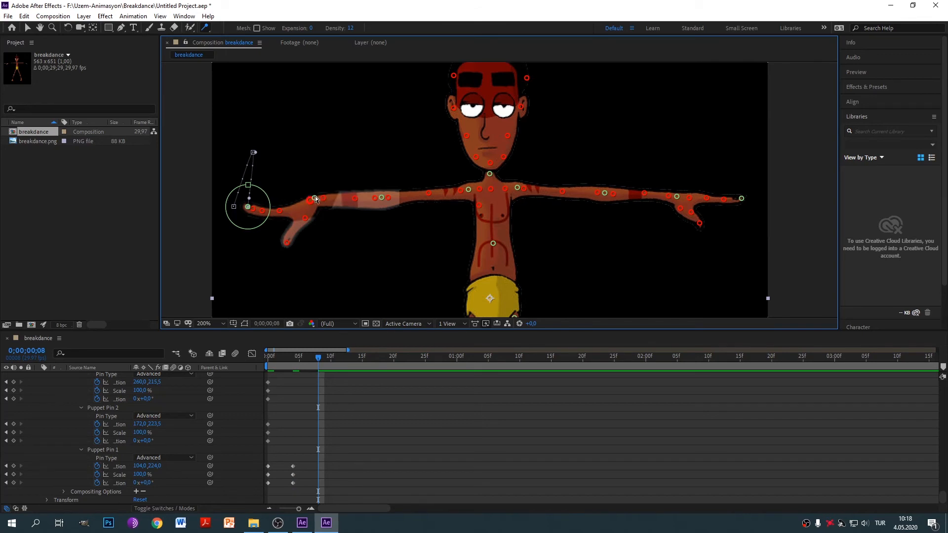
left_click_drag(316, 202, 312, 169)
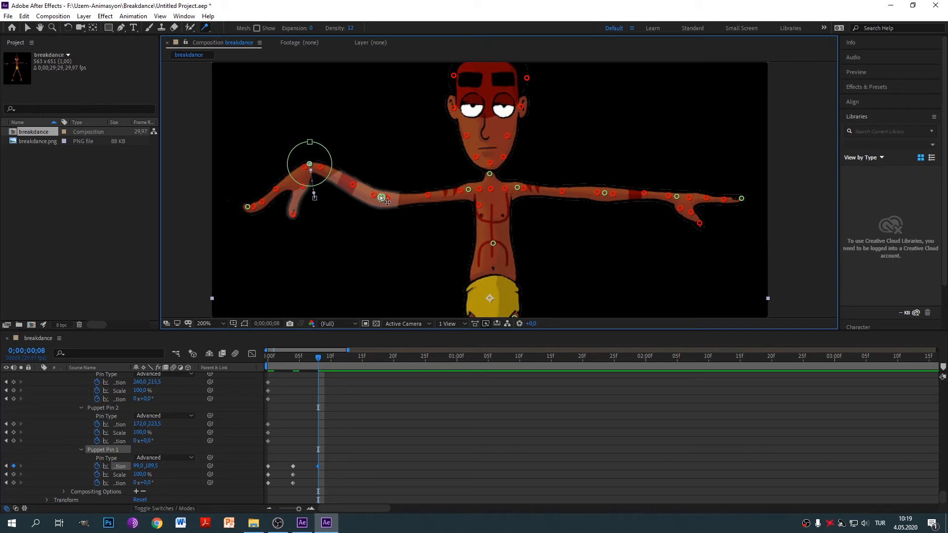
left_click(248, 207)
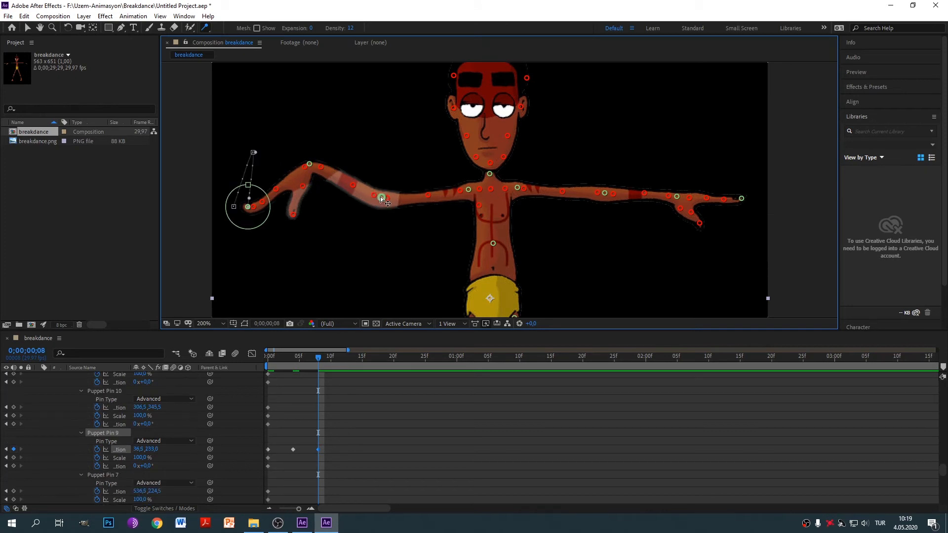
Add Position, Scale and Rotation keyframes at frame 8 for the image-left elbow pin, Puppet Pin 2
left_click(382, 198)
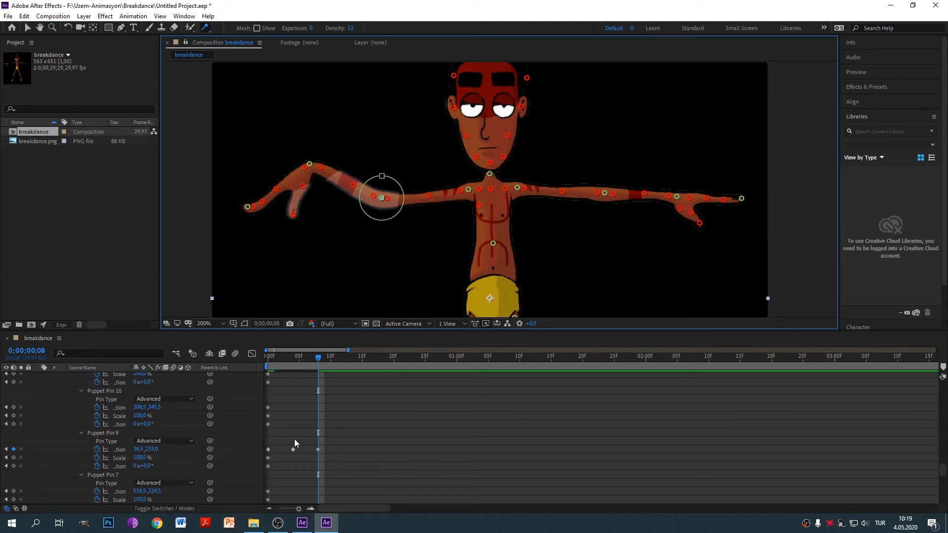
scroll(230, 438, "down", 10)
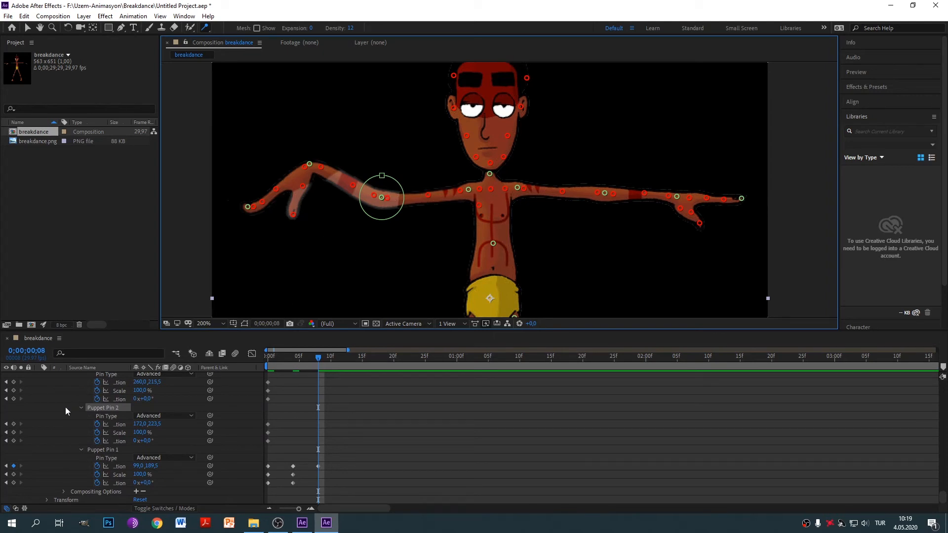
left_click(13, 424)
left_click(13, 432)
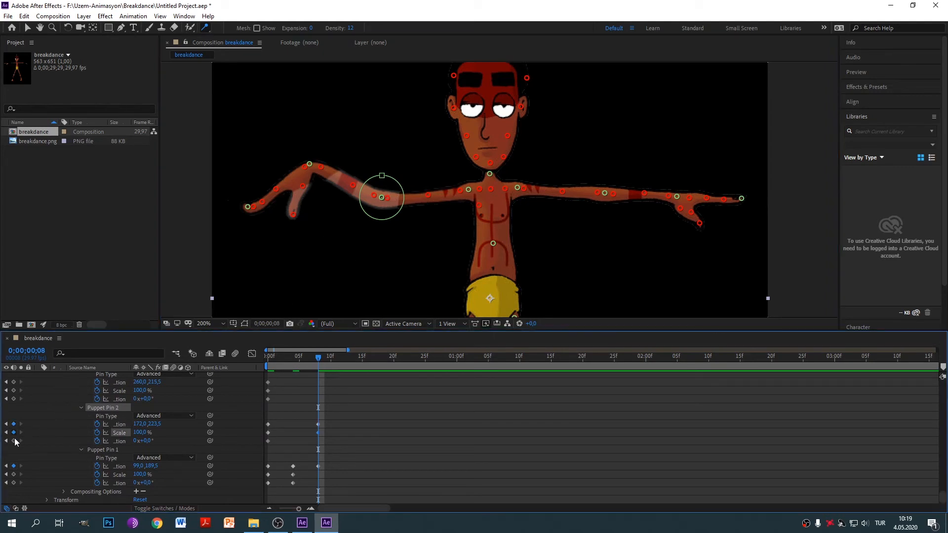
left_click(14, 440)
At frame 12, raise the image-left elbow pin to about 171.5, 190.5 and lower the wrist pin to about 103.5, 223
left_click_drag(321, 357, 342, 357)
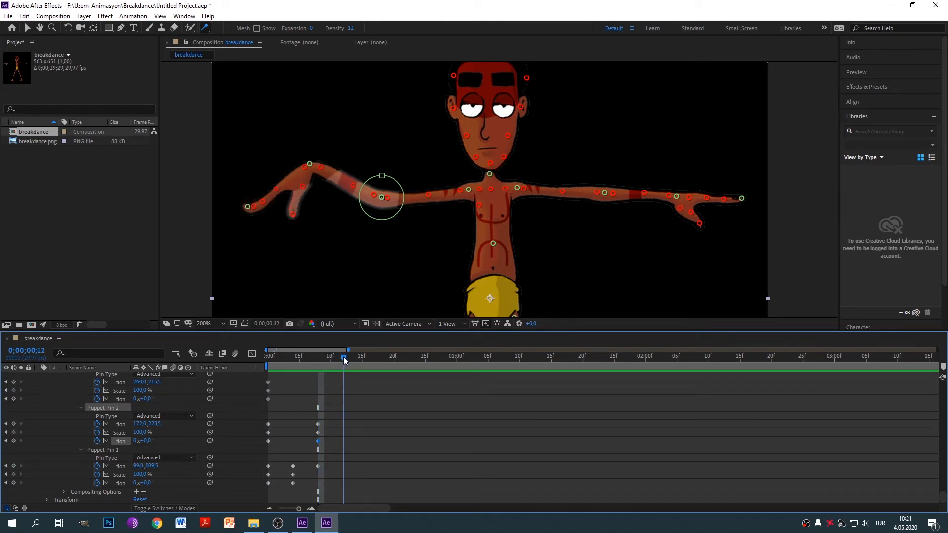
left_click_drag(382, 201, 381, 165)
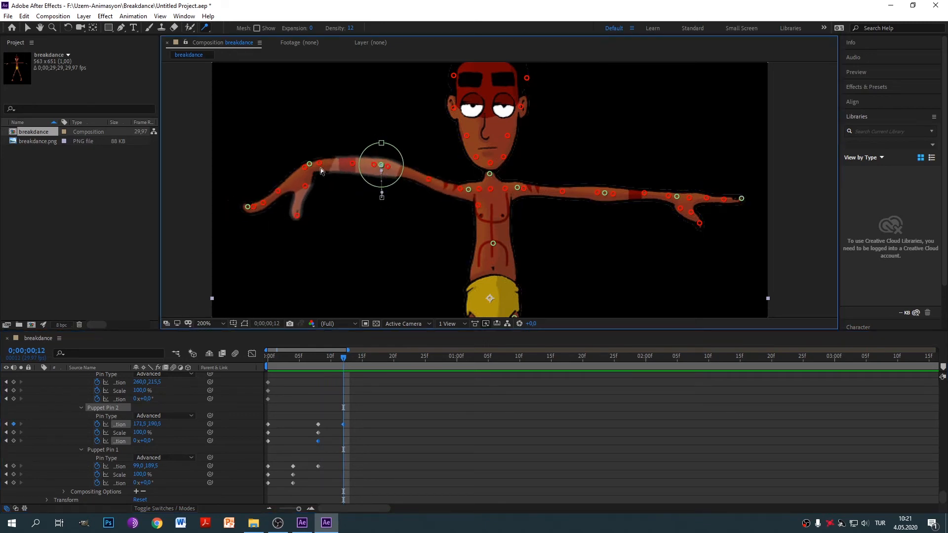
left_click_drag(313, 168, 317, 201)
left_click(381, 165)
Add Position, Scale and Rotation keyframes at frame 12 for the image-left shoulder pin, Puppet Pin 3
left_click(469, 189)
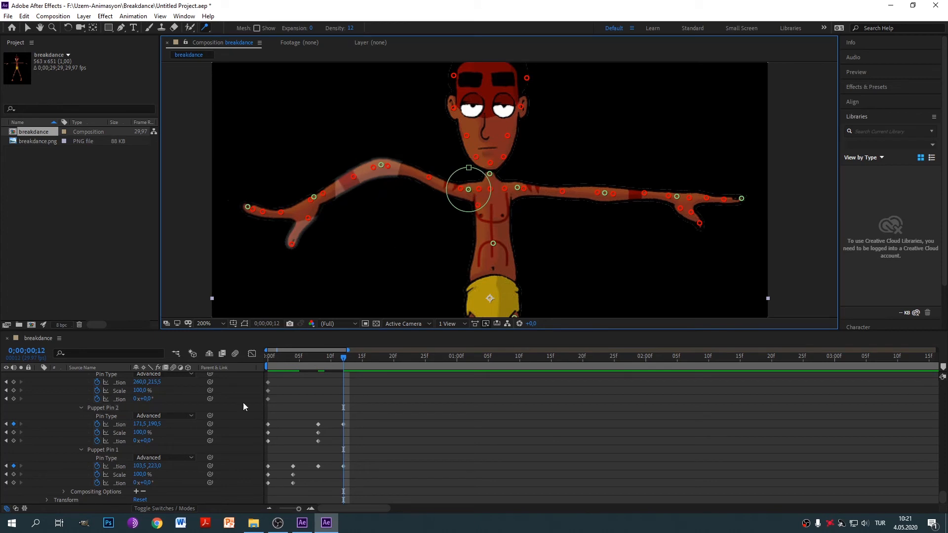
scroll(178, 467, "up", 2)
scroll(183, 462, "up", 3)
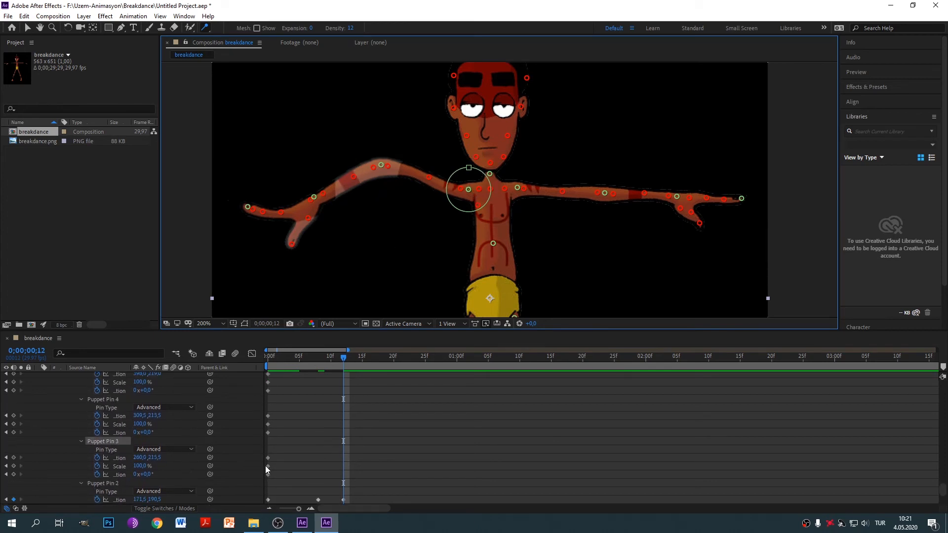
left_click(14, 458)
left_click(14, 466)
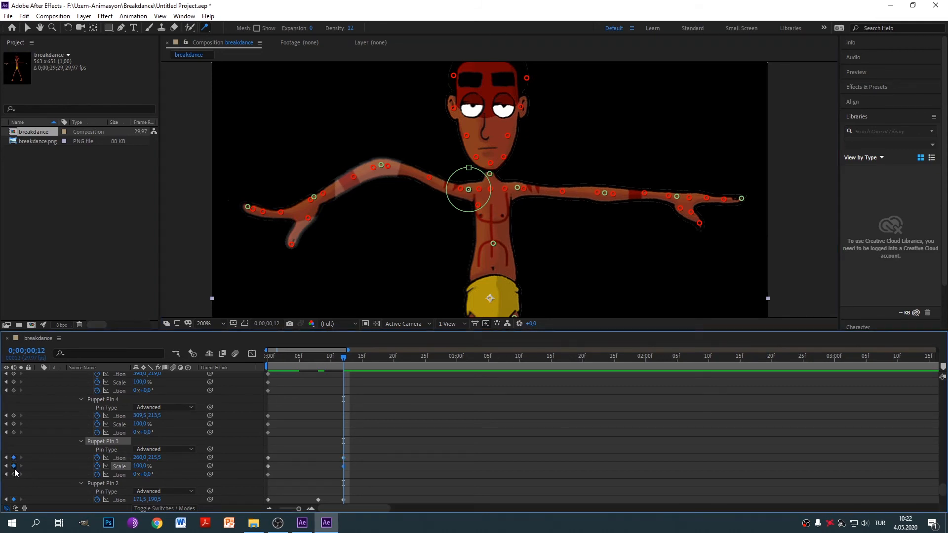
left_click(14, 474)
At frame 16, raise the image-left shoulder pin to about 260, 205.5 and lower the elbow pin to about 173.5, 215.5
left_click_drag(341, 362, 366, 366)
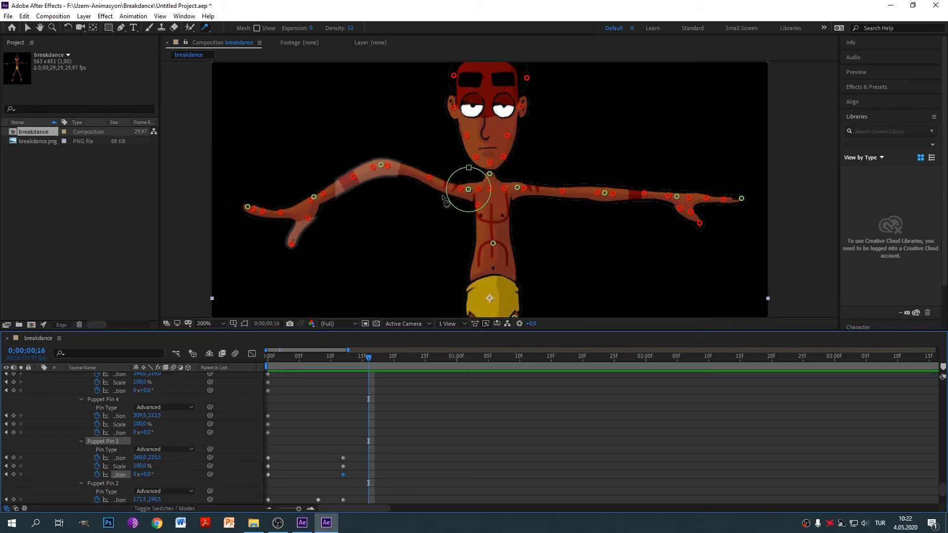
left_click_drag(469, 191, 470, 185)
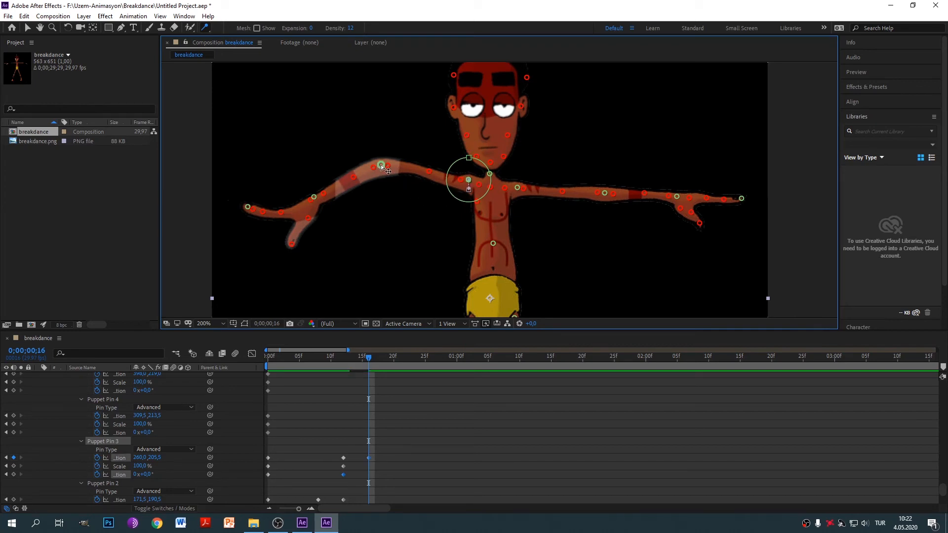
left_click_drag(382, 166, 384, 193)
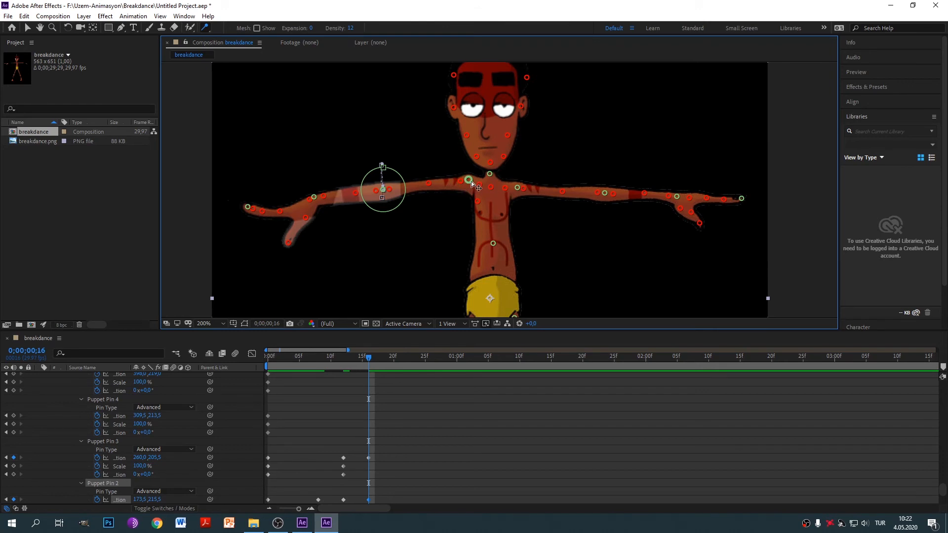
Add Position, Scale and Rotation keyframes at frame 16 for the image-right shoulder pin, Puppet Pin 4
left_click(516, 188)
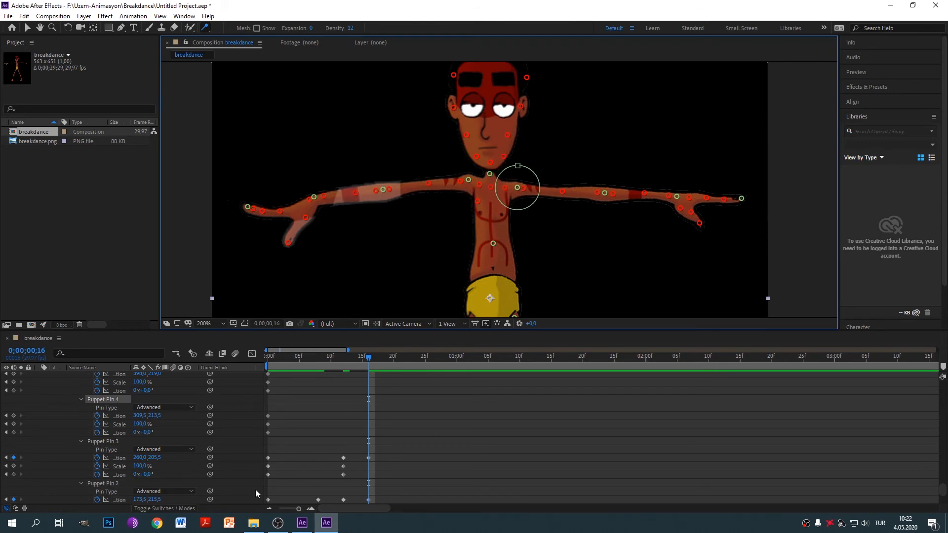
left_click(13, 416)
left_click(14, 424)
left_click(13, 432)
At frame 20, raise the image-right shoulder pin to about 309, 200.5 and nudge the elbow and wrist pins slightly inward
left_click_drag(379, 357, 391, 390)
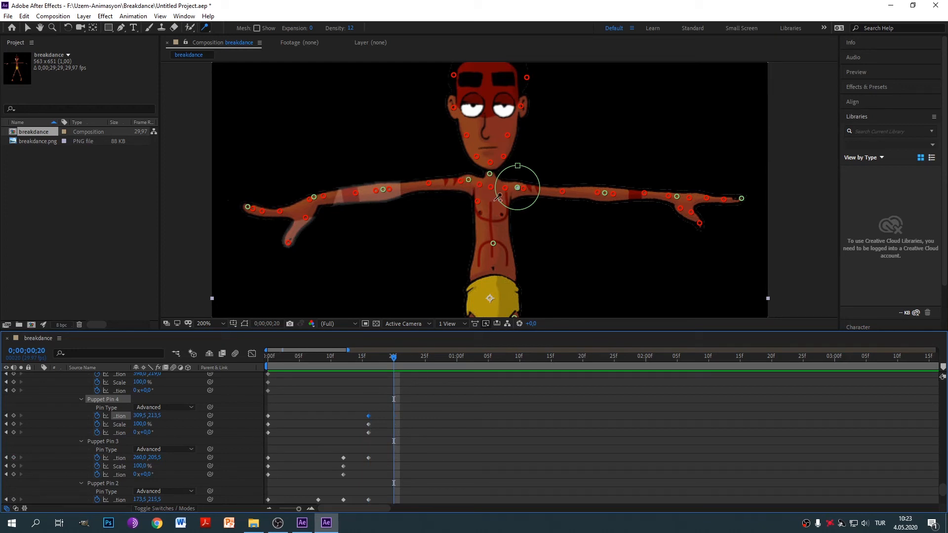
left_click_drag(515, 192, 515, 179)
left_click_drag(605, 194, 604, 194)
left_click_drag(678, 196, 675, 193)
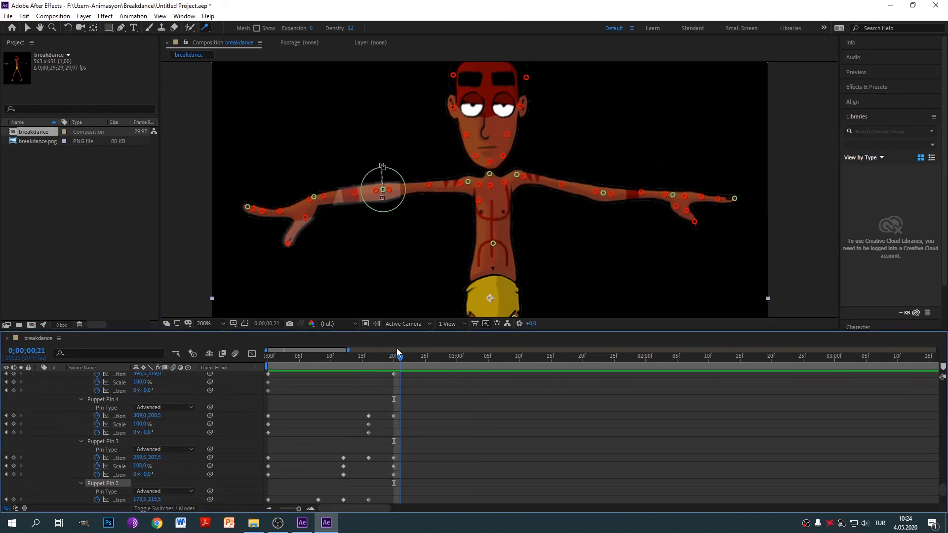
At frame 24, lower the image-right shoulder pin to about 308, 207 and raise the elbow pin to about 394, 193
key("Page_Down")
mouse_move(405, 351)
left_mouse_down()
mouse_move(413, 352)
mouse_move(398, 355)
mouse_move(419, 358)
left_mouse_up()
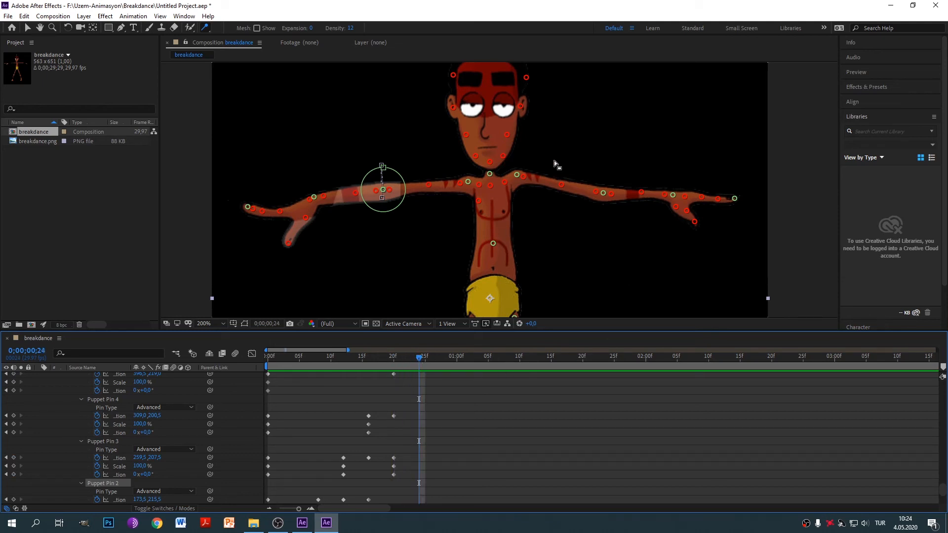
left_click_drag(517, 175, 515, 181)
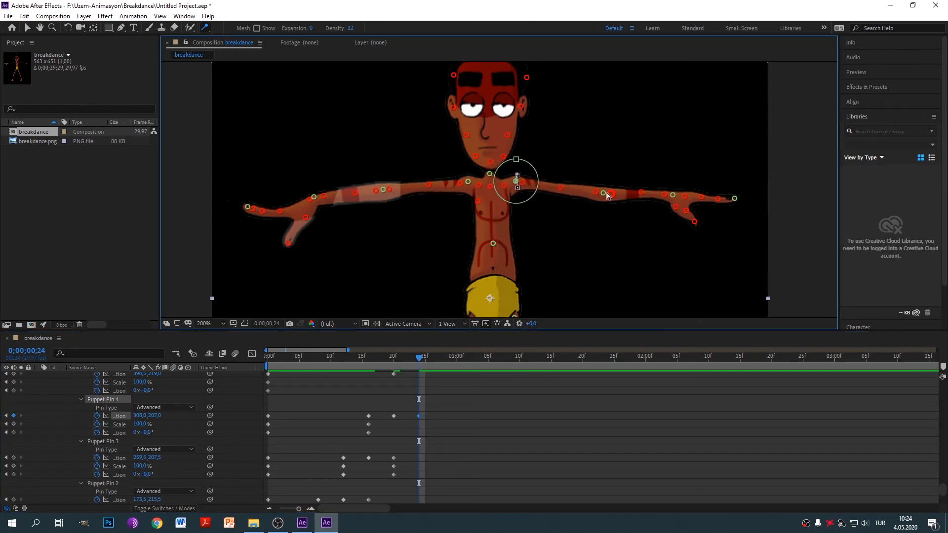
left_click_drag(604, 195, 601, 168)
Shift the image-right wrist pin to about 462, 219 and the fingertip pin to about 519.5, 221 at frame 24
left_click(674, 195)
left_click_drag(675, 196, 669, 193)
left_click_drag(735, 197, 725, 195)
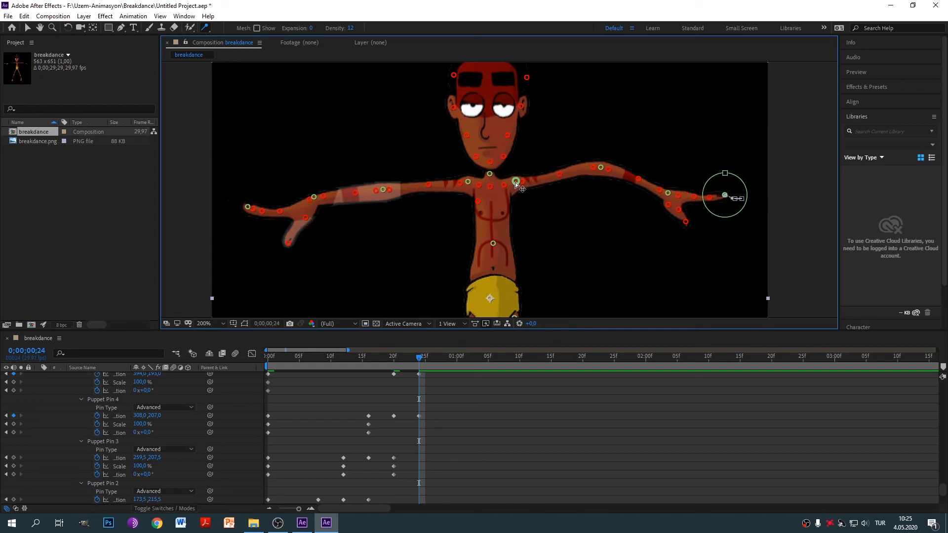
left_click(668, 193)
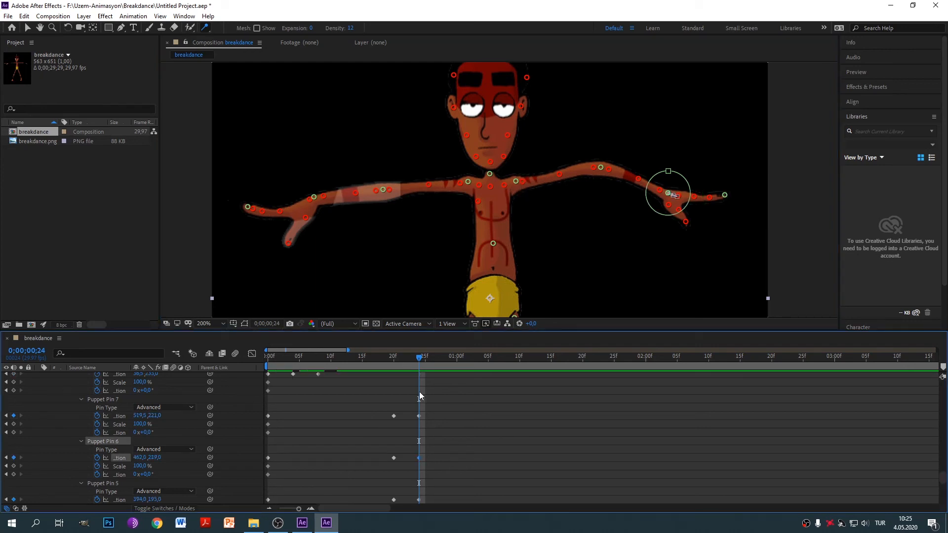
At frame 28, raise the image-right wrist pin to about 457, 186 and lower the elbow pin to about 396, 209
left_click_drag(422, 391, 445, 390)
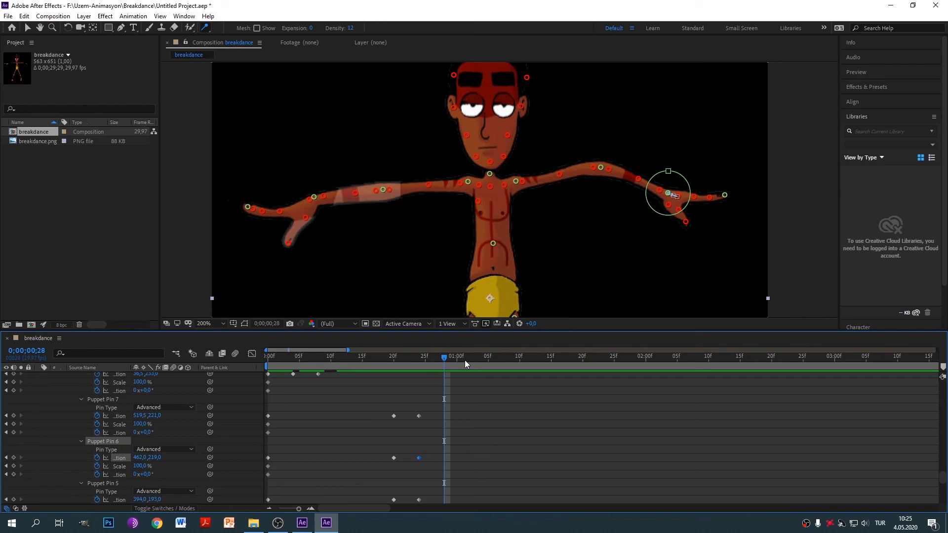
left_click_drag(669, 193, 671, 165)
left_click_drag(603, 170, 602, 185)
At 0;00;01;02, lower the image-right wrist pin to about 461, 209.5 and raise the fingertip pin to about 506.6, 172
left_click(451, 352)
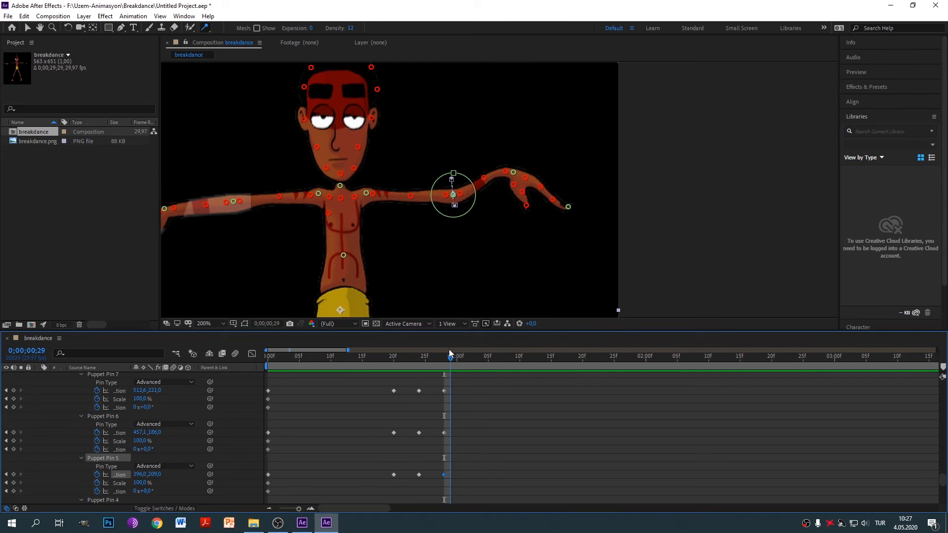
left_click_drag(452, 353, 470, 364)
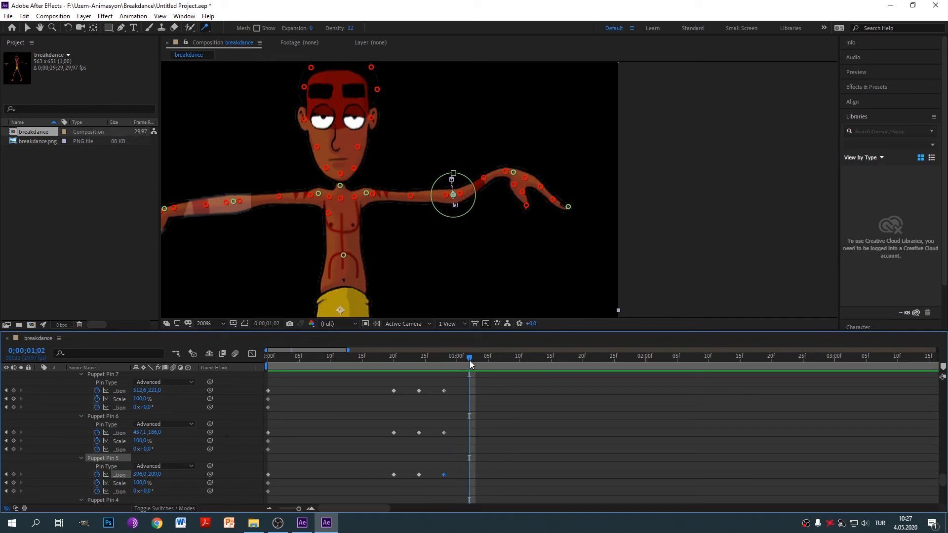
left_click_drag(568, 206, 517, 195)
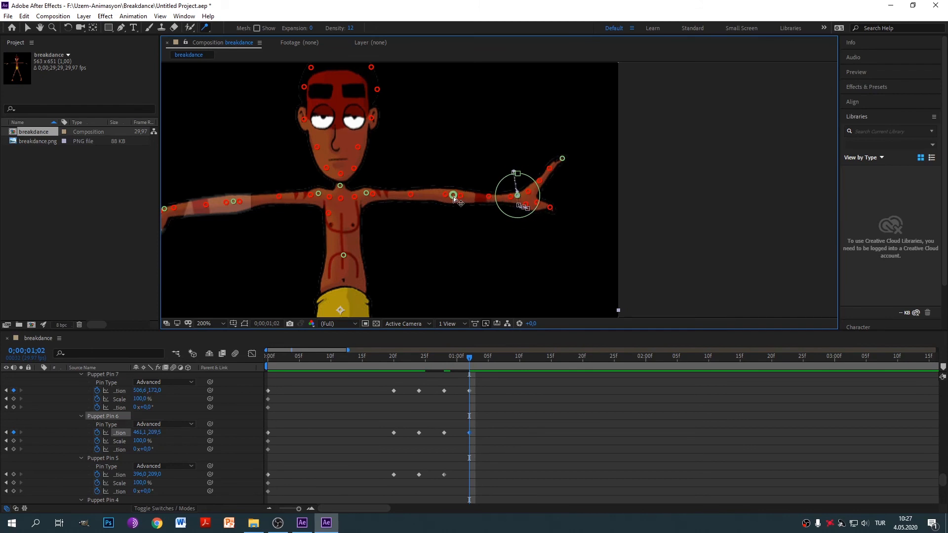
Add position, scale and rotation keyframes for the image-right elbow pin at 0;00;01;02 with its current values
left_click(453, 196)
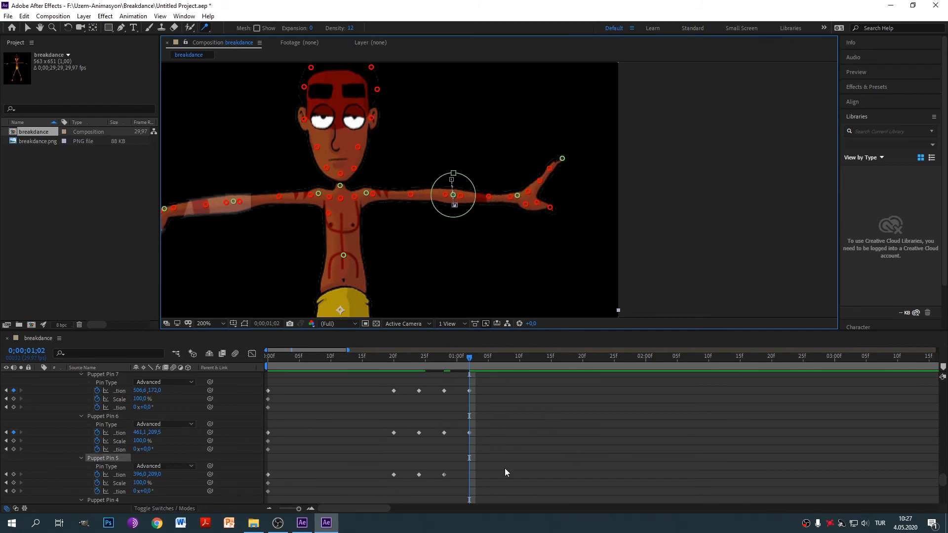
left_click(14, 475)
left_click(14, 482)
left_click(14, 491)
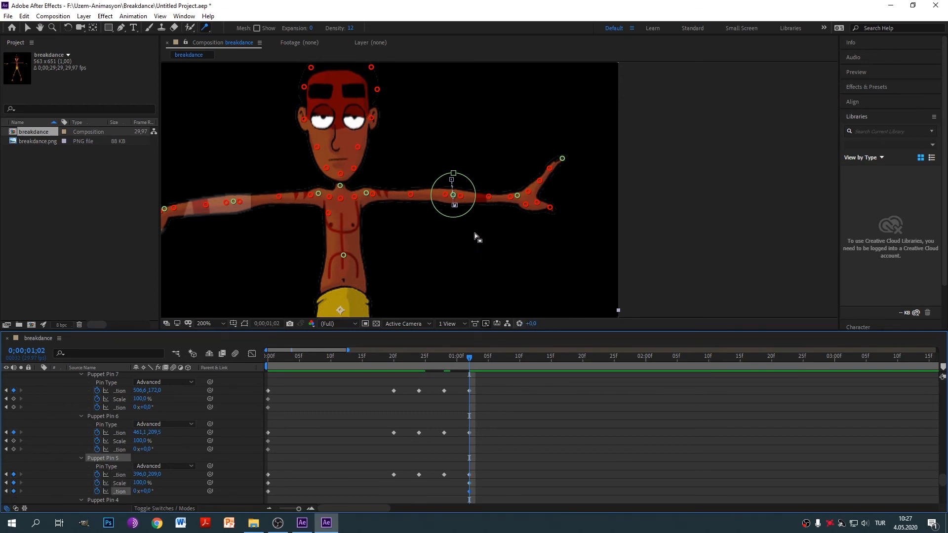
At 0;00;01;06, straighten the image-right fingertip pin to about 520, 209 and keyframe the wrist pin's position, scale and rotation
left_click_drag(419, 358, 491, 373)
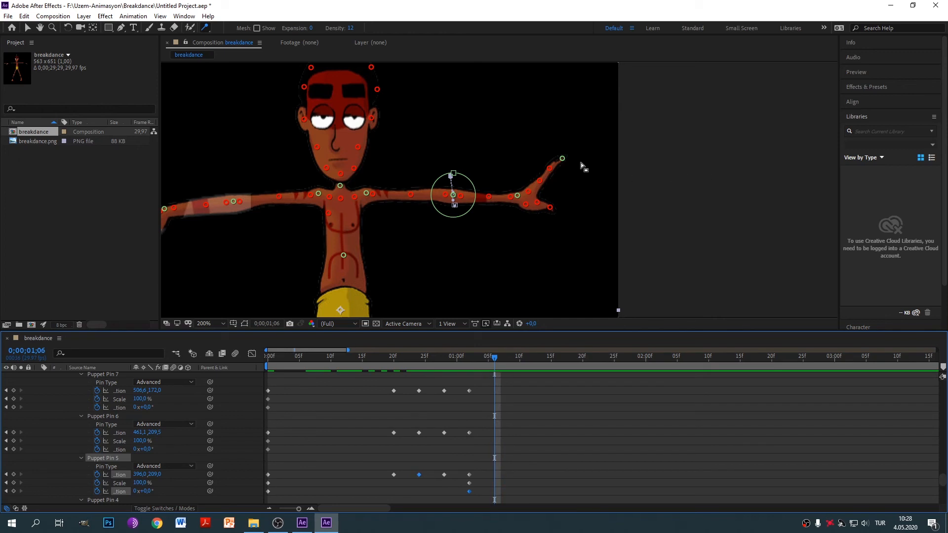
left_click_drag(562, 159, 579, 197)
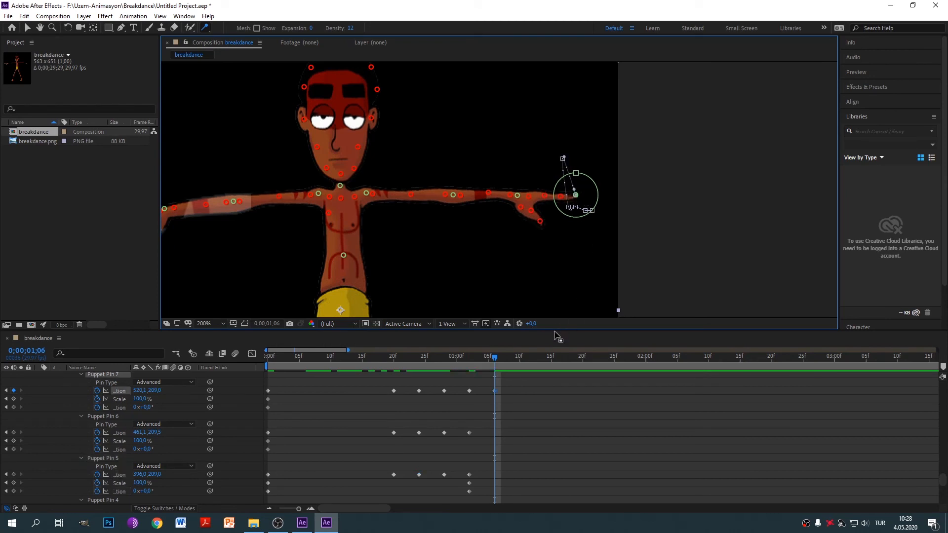
left_click(517, 196)
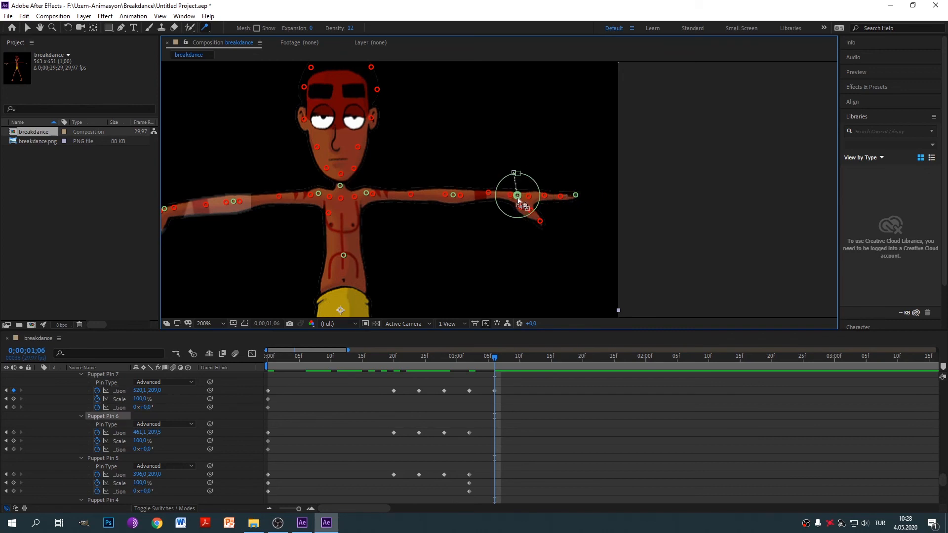
scroll(506, 434, "up", 1)
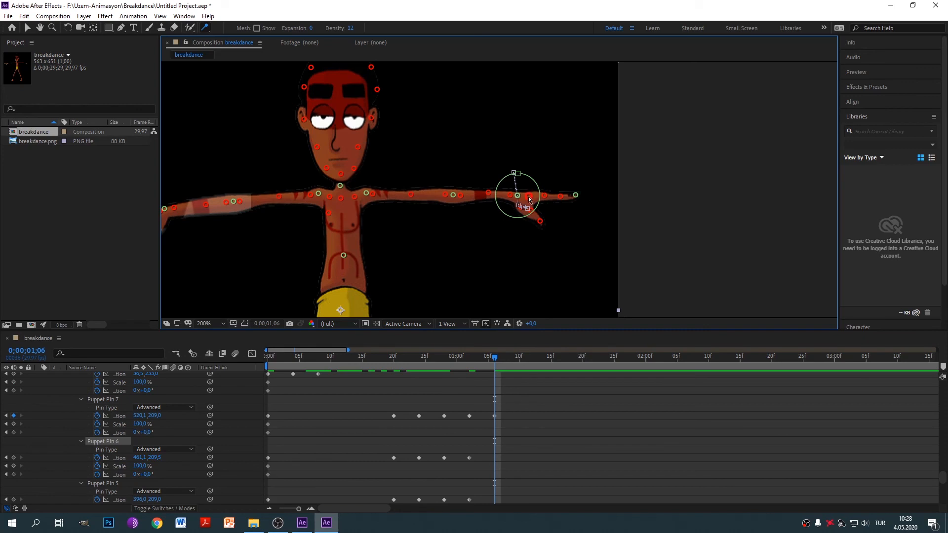
scroll(528, 469, "down", 1)
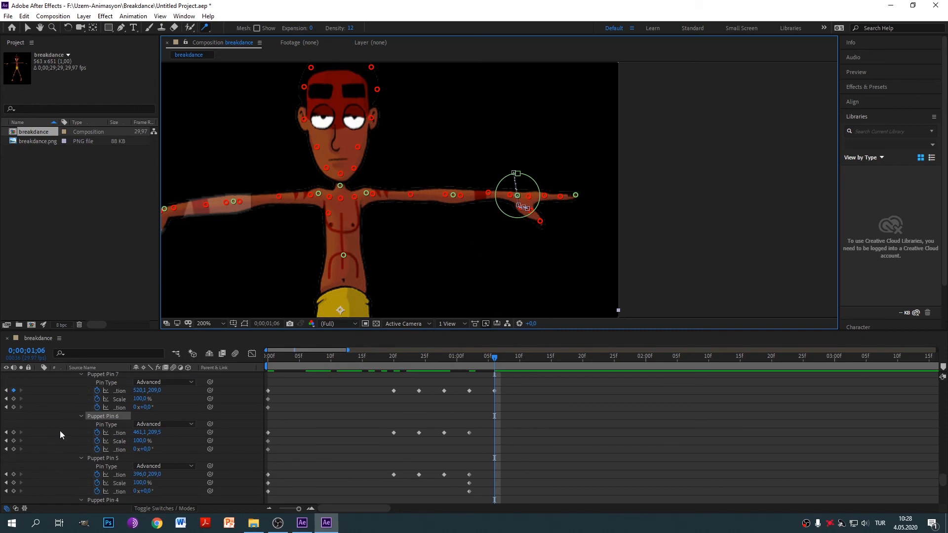
left_click(13, 432)
left_click(14, 441)
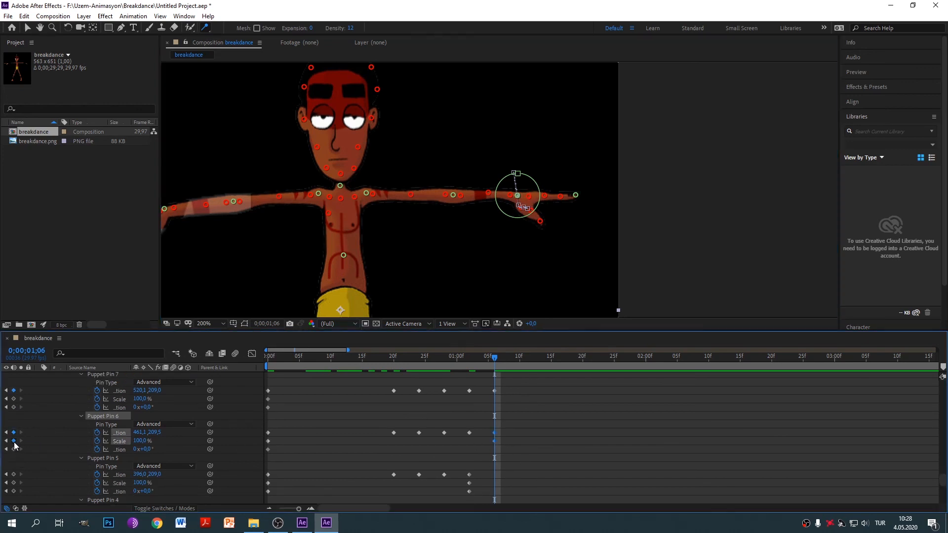
left_click(13, 449)
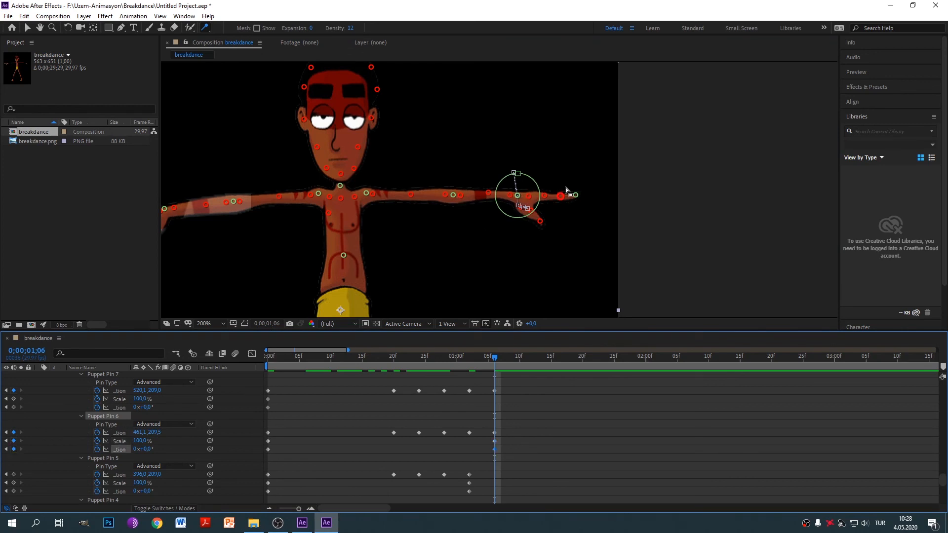
Scrub through the timeline to review the arm wave and return to the first frame
left_click(453, 195)
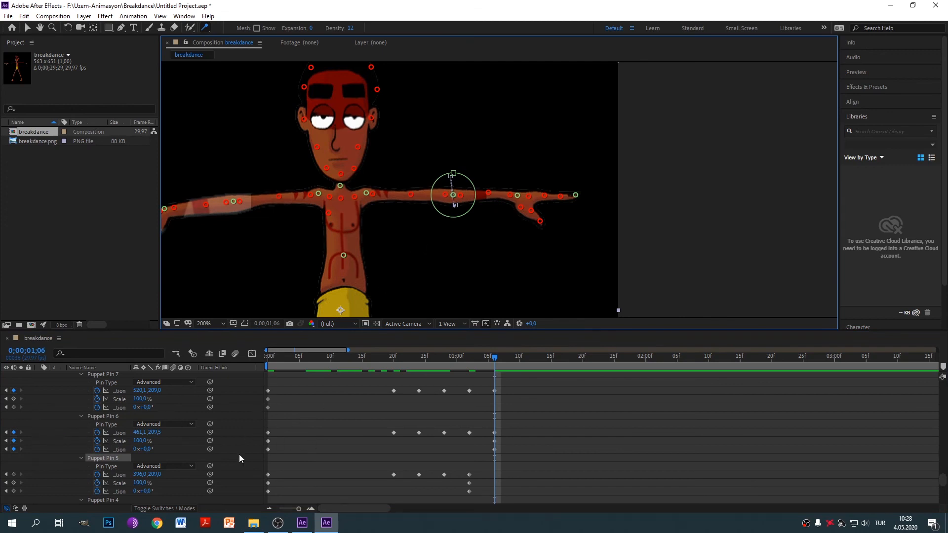
left_click_drag(270, 363, 413, 376)
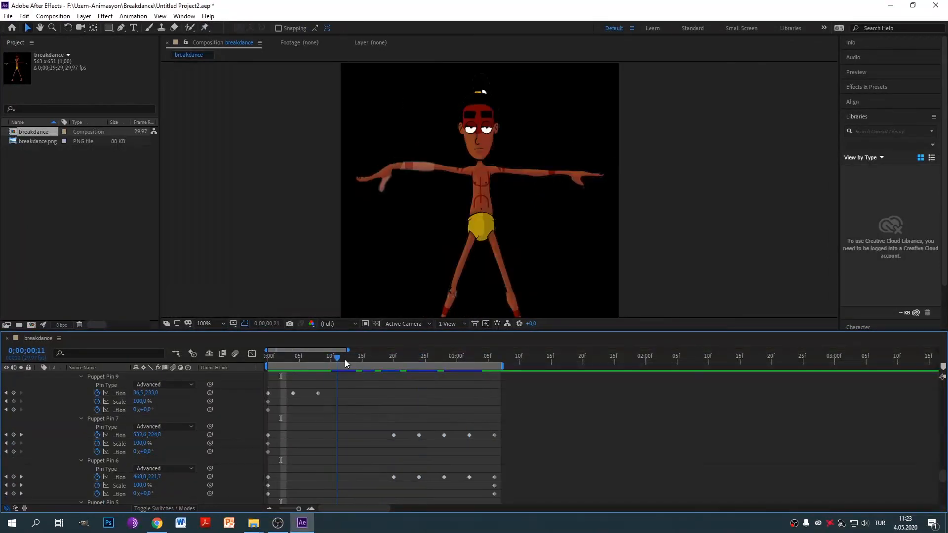
left_click_drag(345, 359, 268, 357)
Export the breakdance composition through Adobe Media Encoder as H.264 with Match Source - High bitrate, and close the encoder
left_click(7, 16)
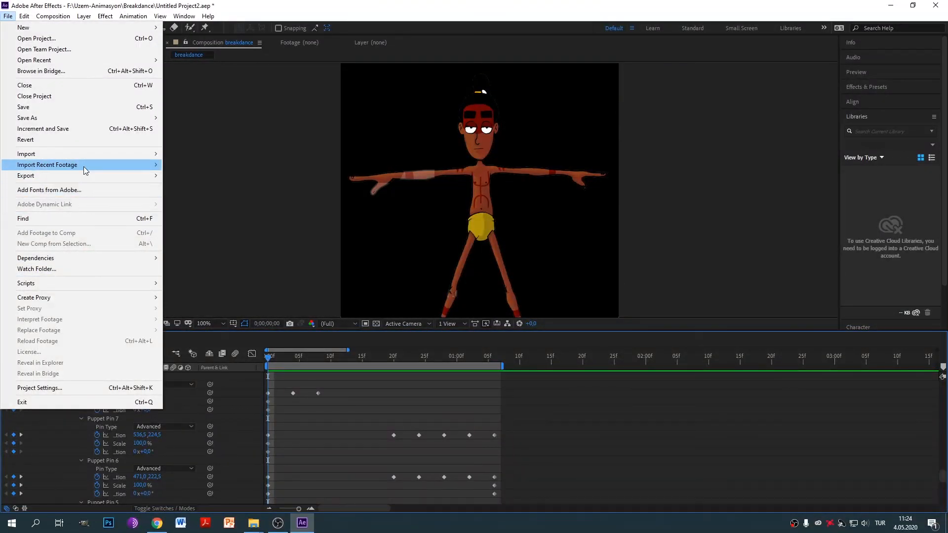
mouse_move(89, 180)
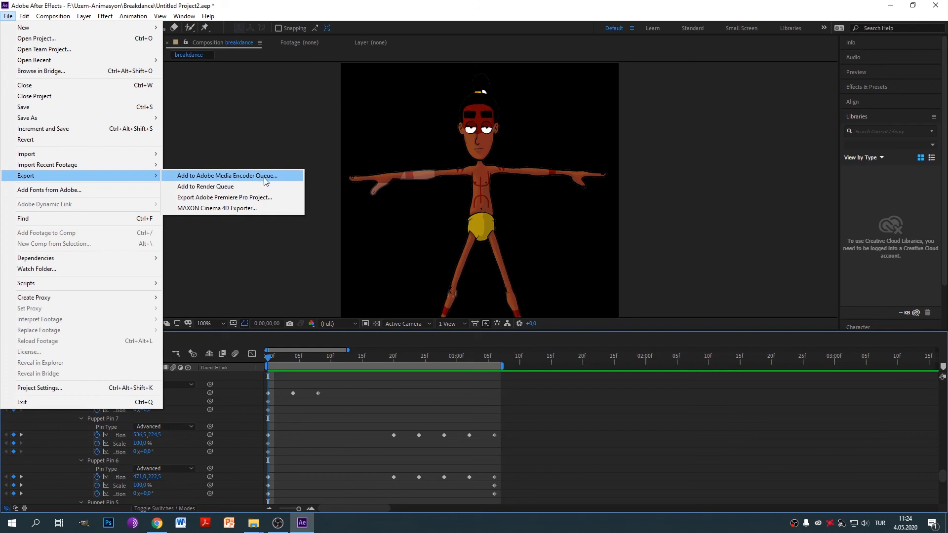
left_click(276, 177)
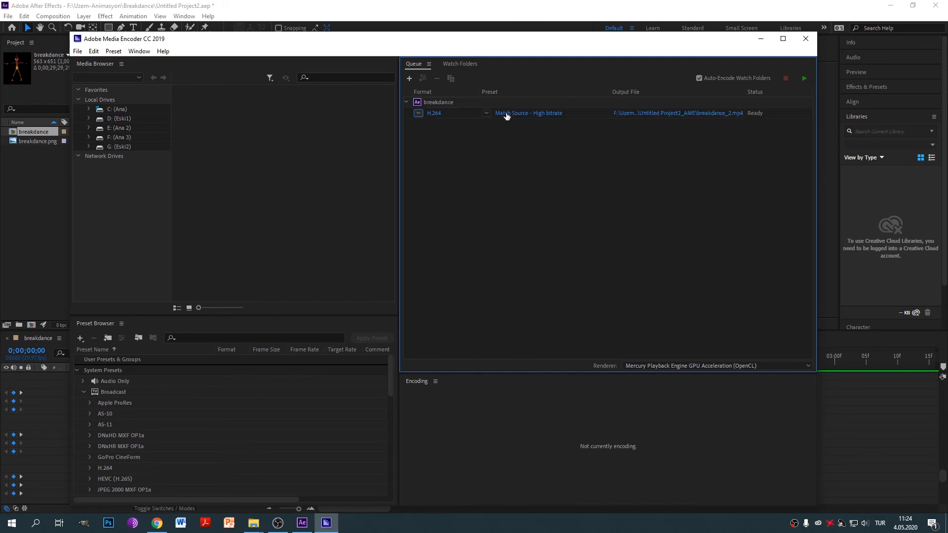
left_click(805, 79)
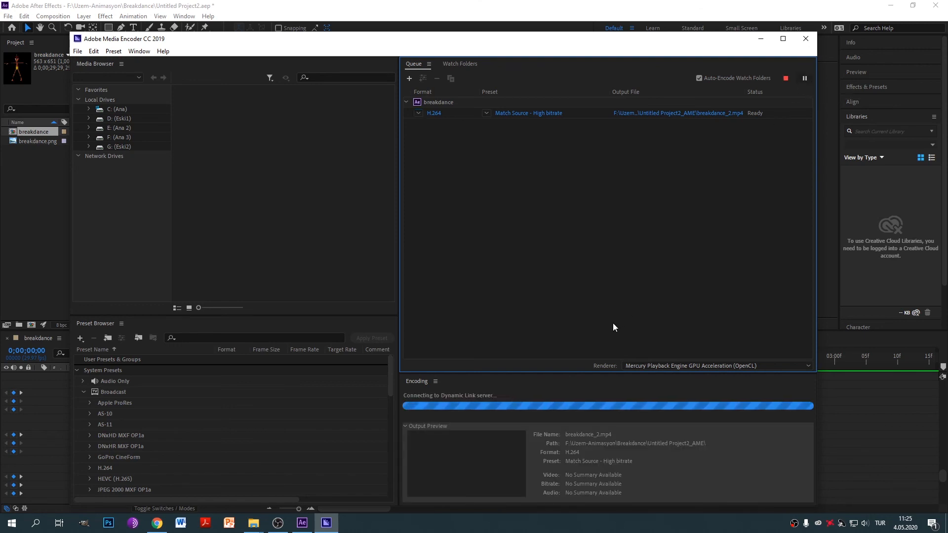
left_click(806, 39)
Switch to the Untitled Project2_AME folder in File Explorer, play breakdance_2.mp4 to check the export, and close the player
mouse_move(258, 527)
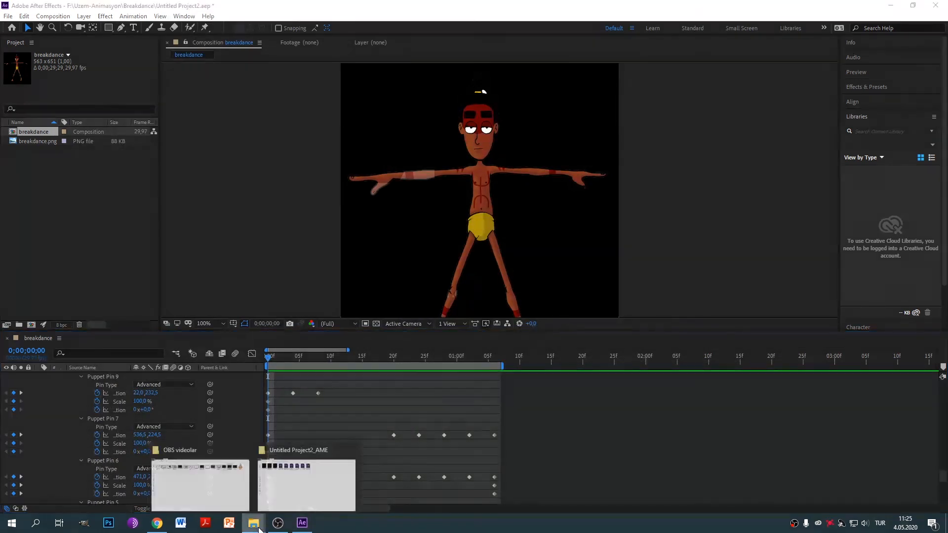
left_click(297, 484)
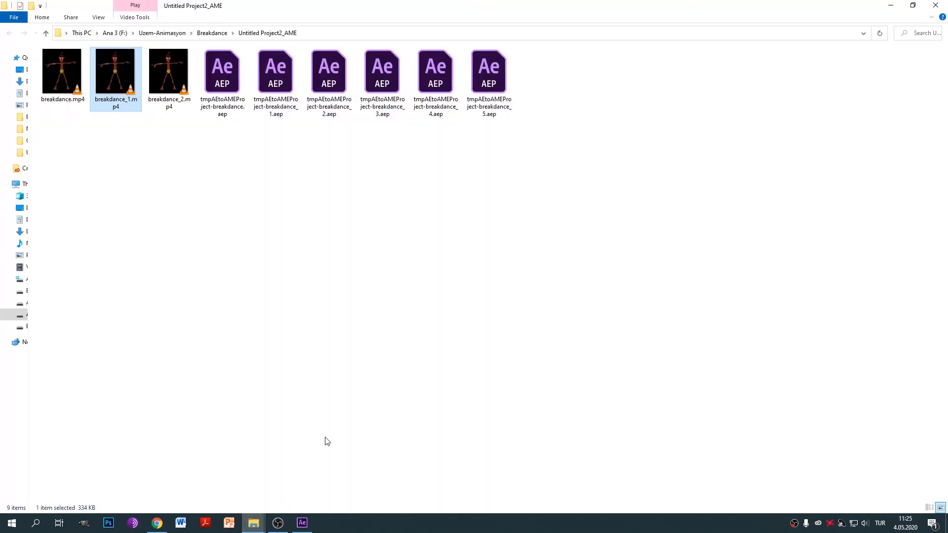
double_click(170, 71)
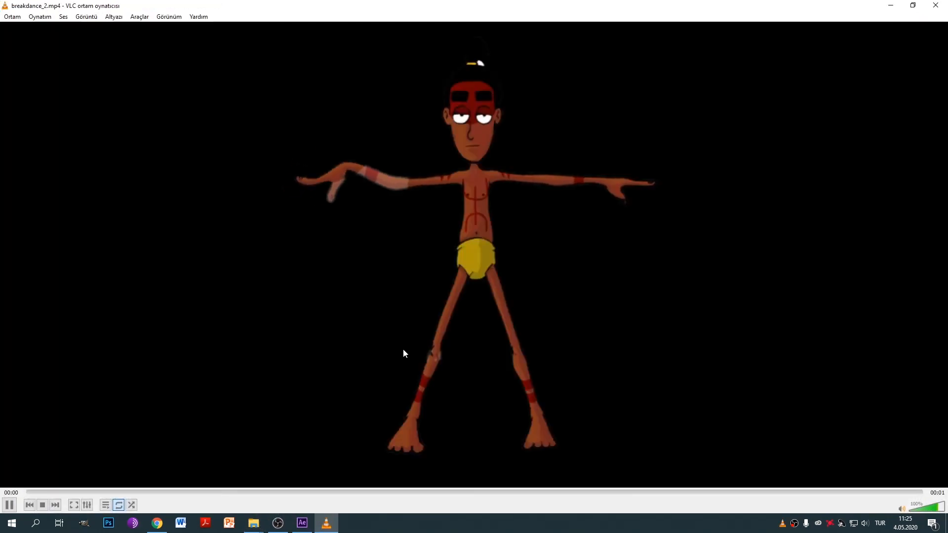
left_click(938, 6)
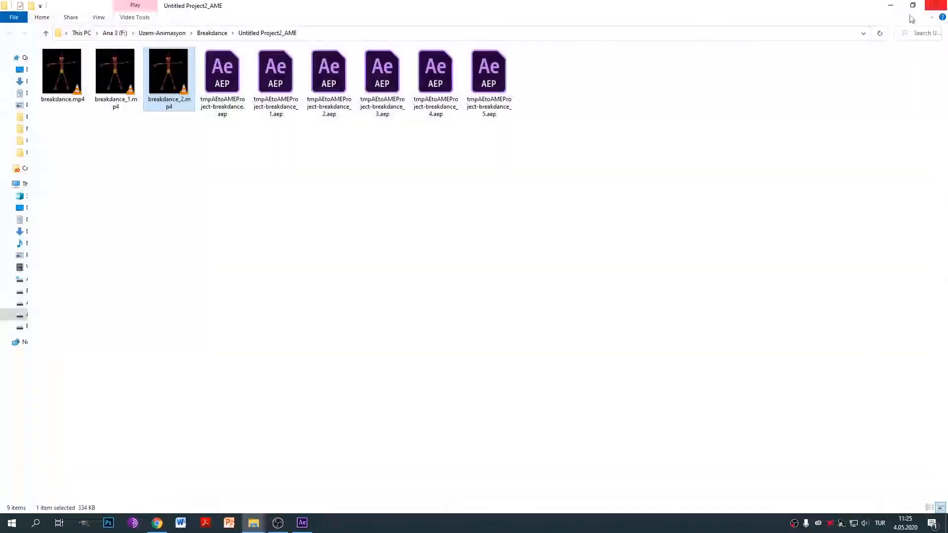